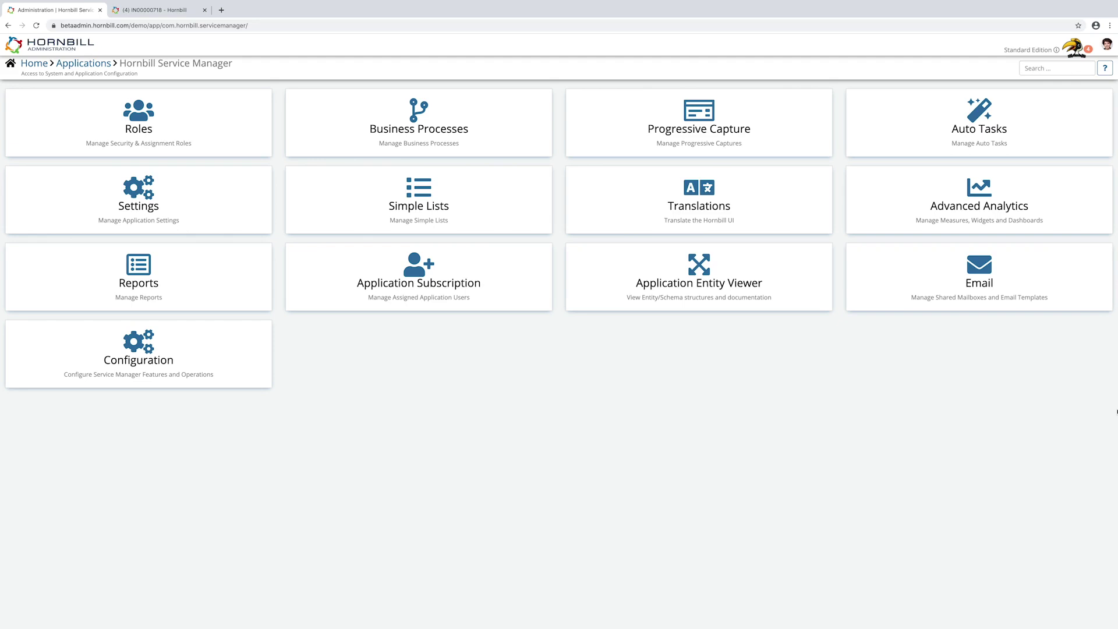
# - Open the Raise Major Incident auto task and examine its workflow, including the node types that can be added from the Decision node
pyautogui.click(971, 112)
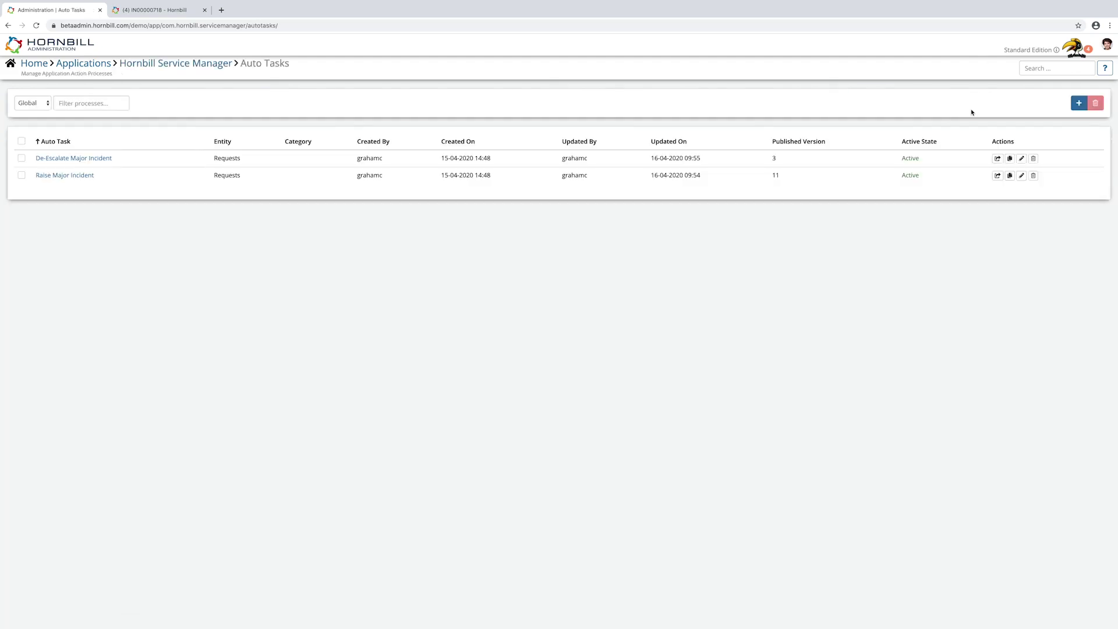
pyautogui.click(48, 176)
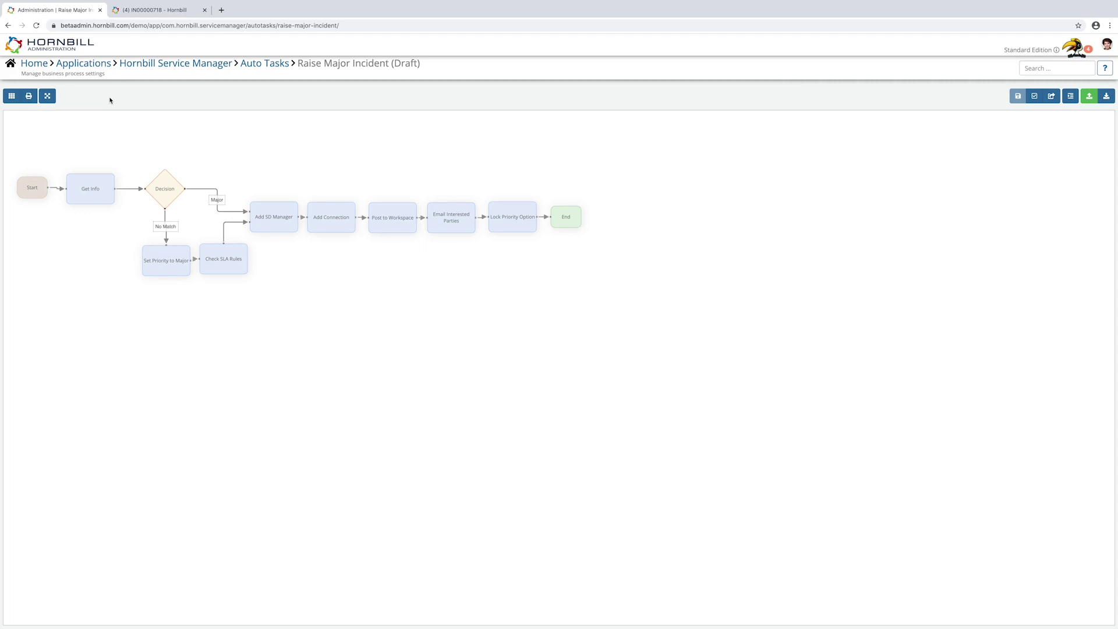
pyautogui.moveTo(158, 191)
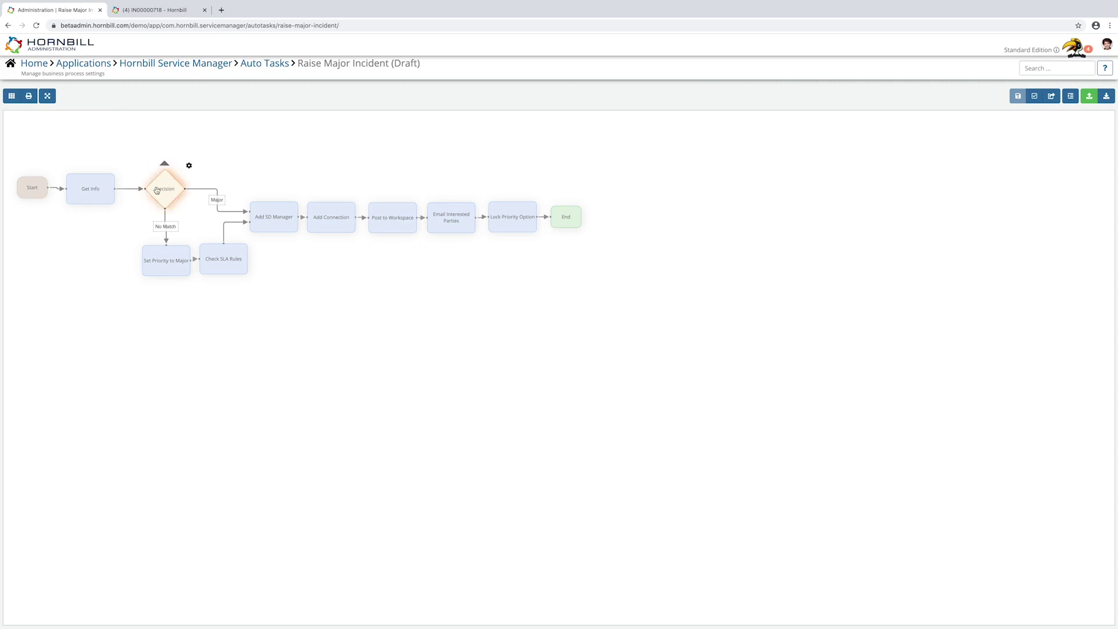
pyautogui.moveTo(163, 165); pyautogui.dragTo(657, 172)
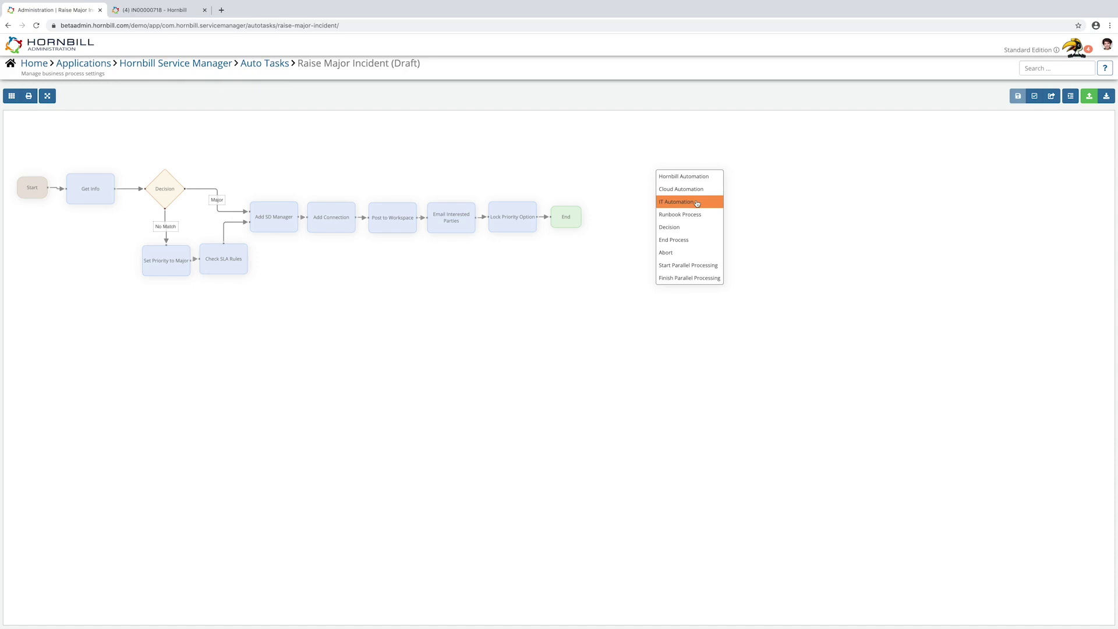
pyautogui.click(612, 182)
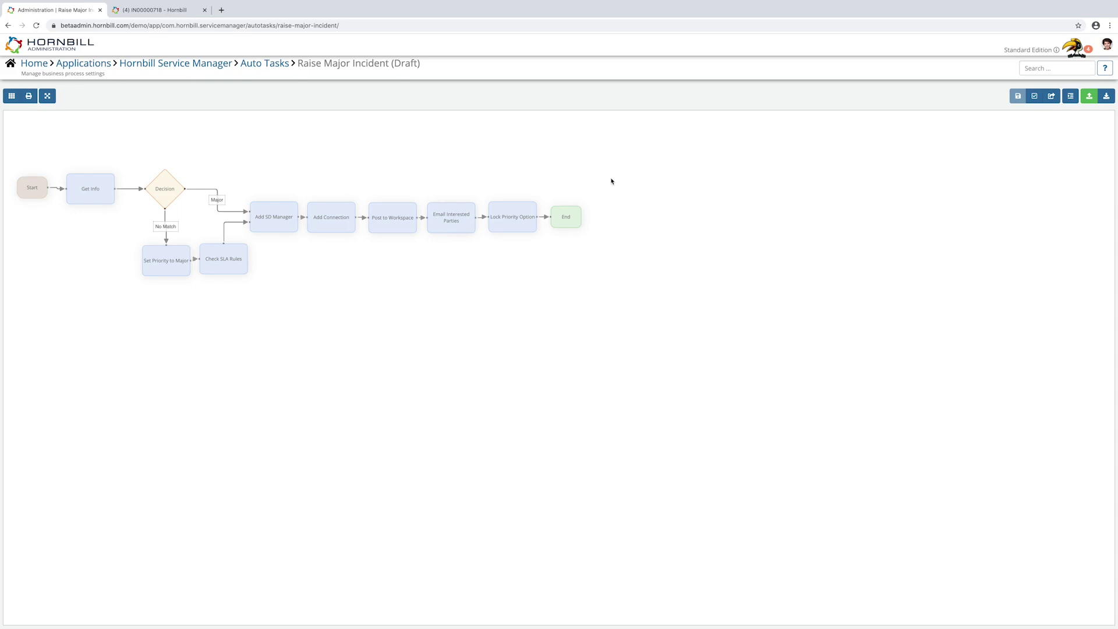
pyautogui.click(251, 64)
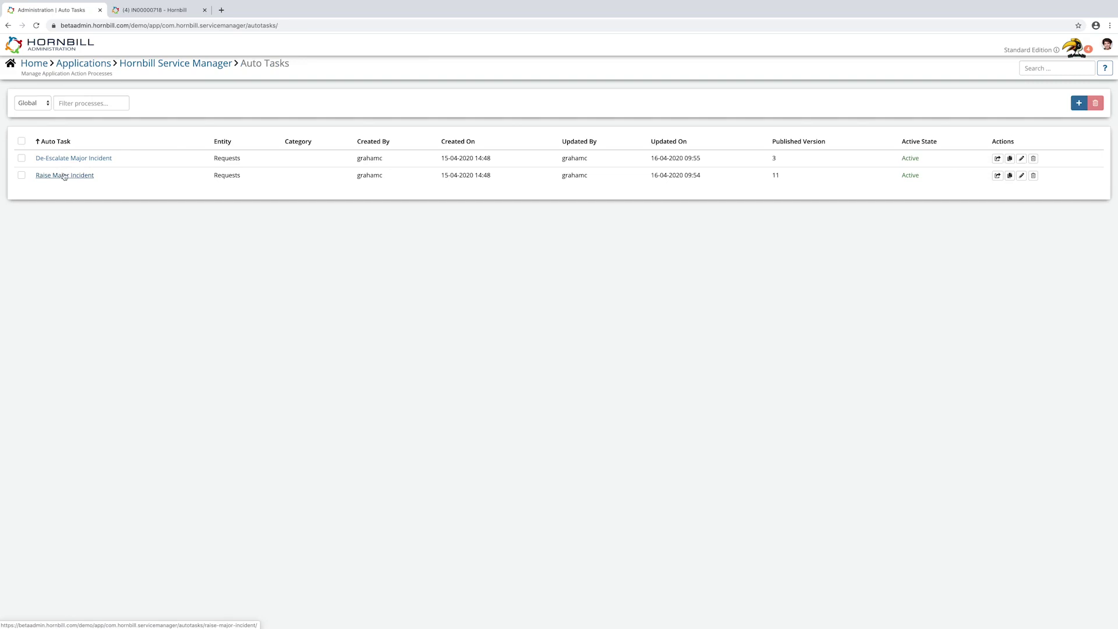
pyautogui.click(64, 175)
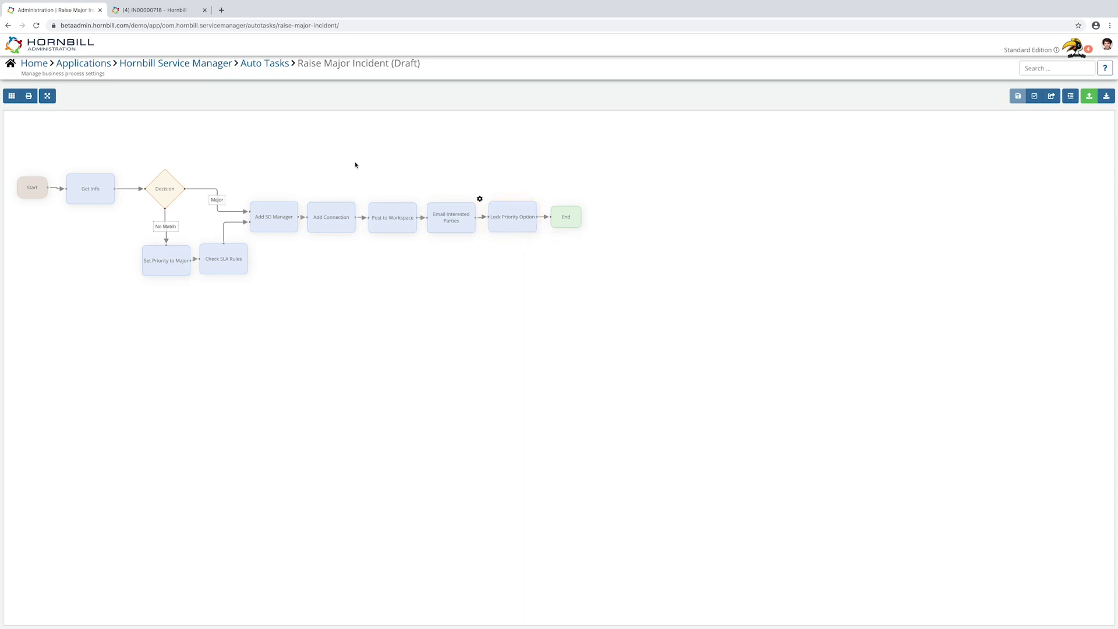
# - Switch to the VPN Access Issue request and start adding a new custom button
pyautogui.click(151, 10)
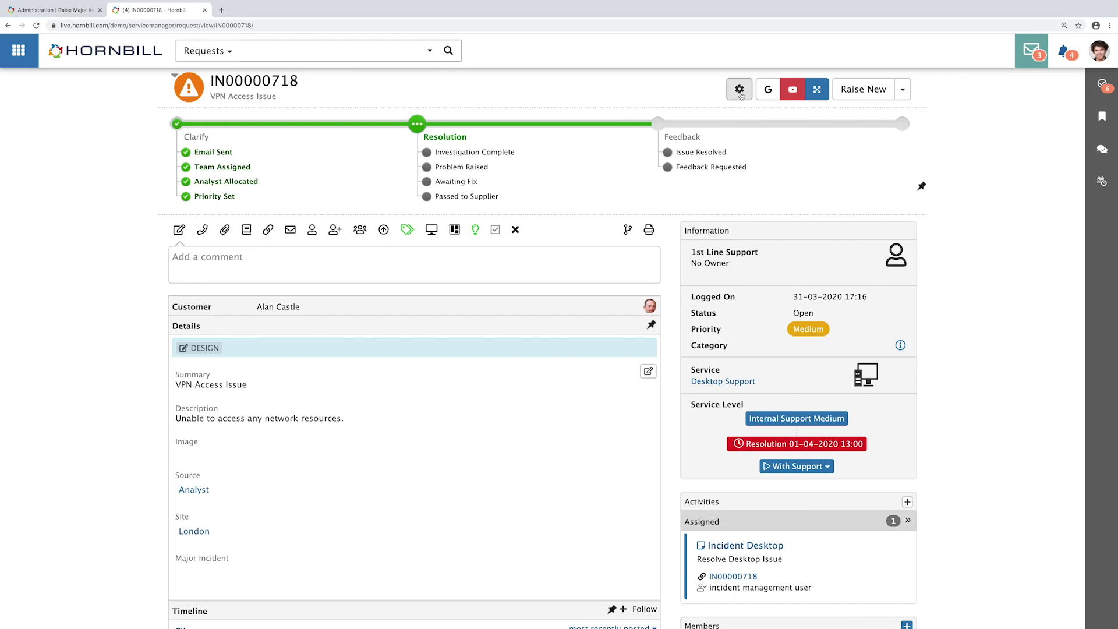
pyautogui.scroll(-1, 766, 96)
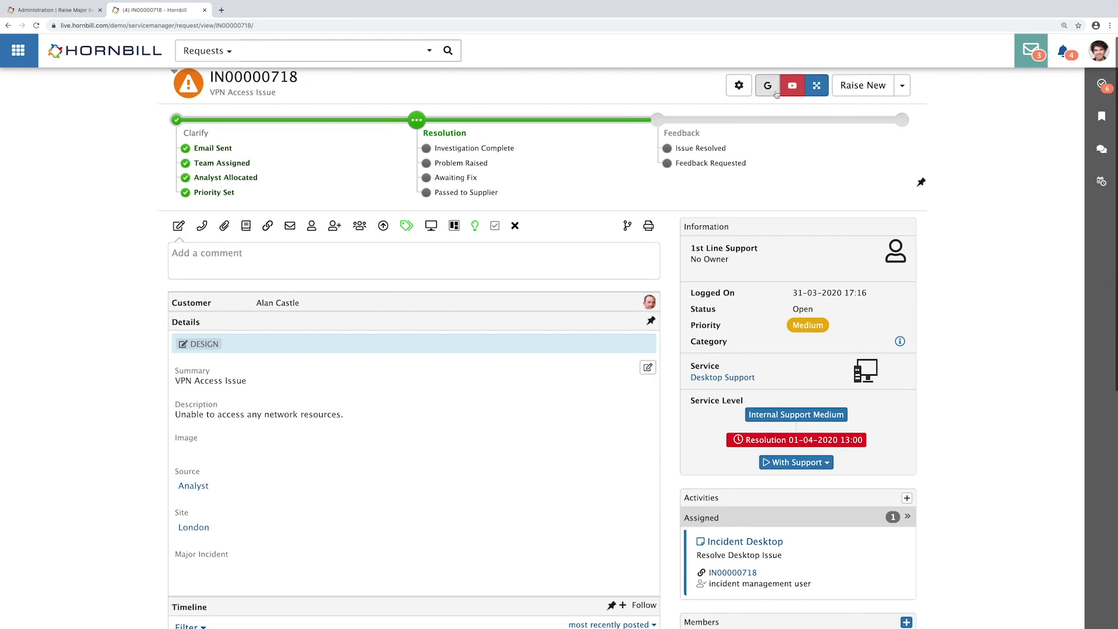
pyautogui.click(739, 87)
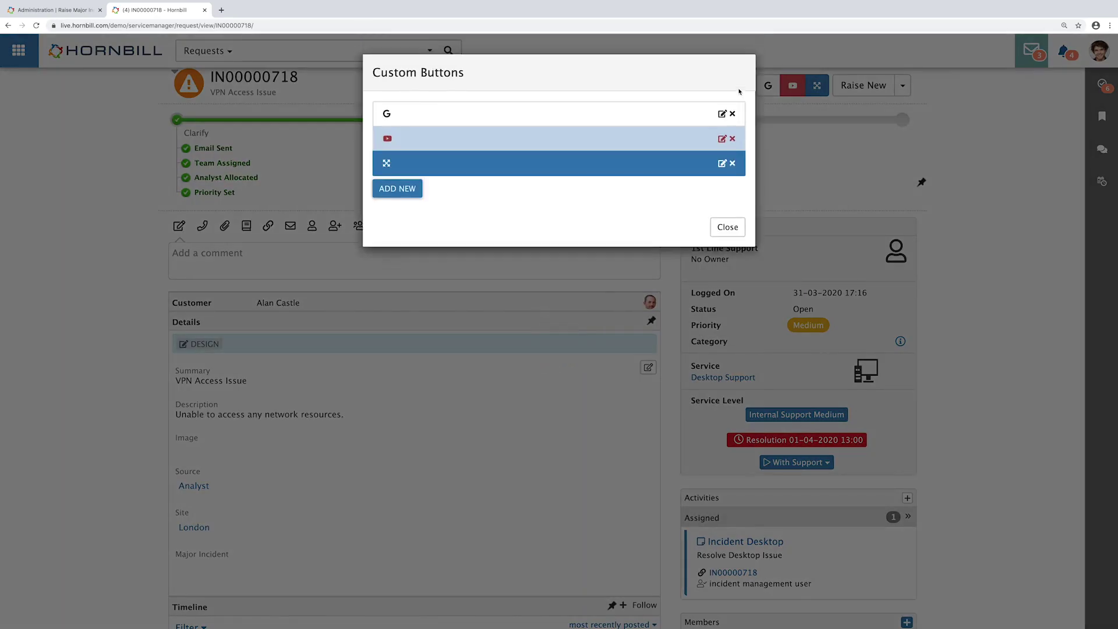
pyautogui.click(399, 188)
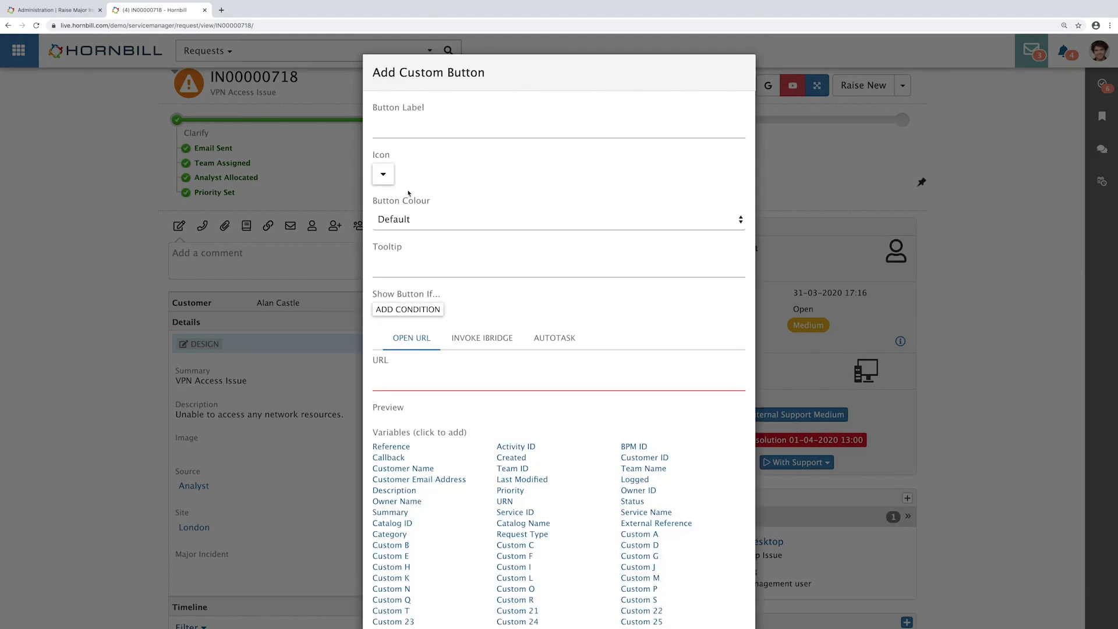
pyautogui.click(396, 132)
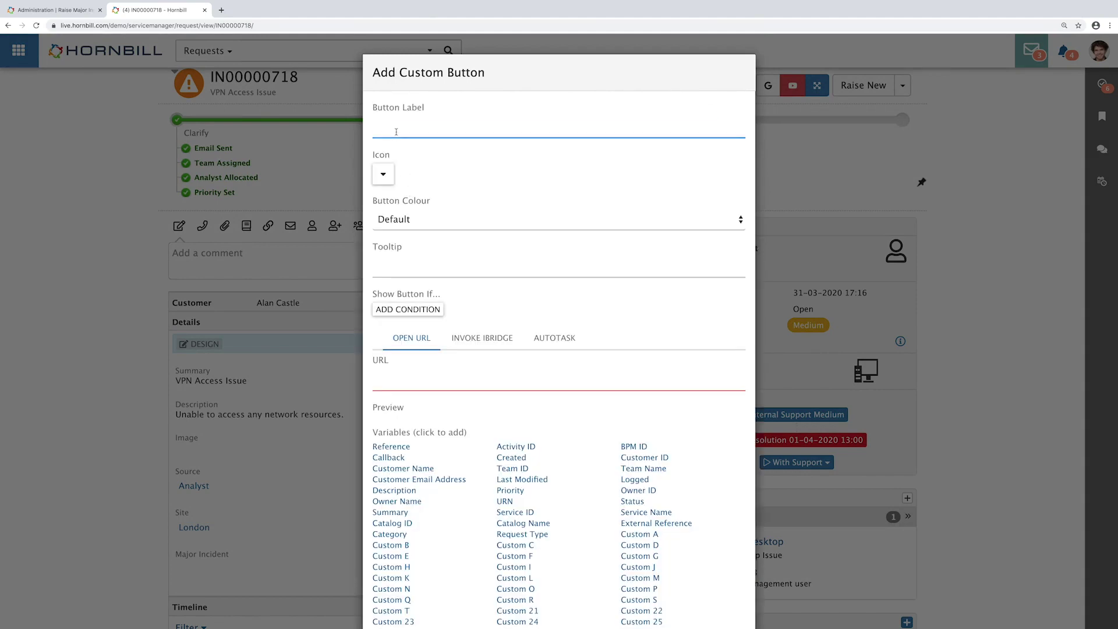
# - Find icons matching "warning" and give the custom button the plain solid exclamation mark icon
pyautogui.click(383, 174)
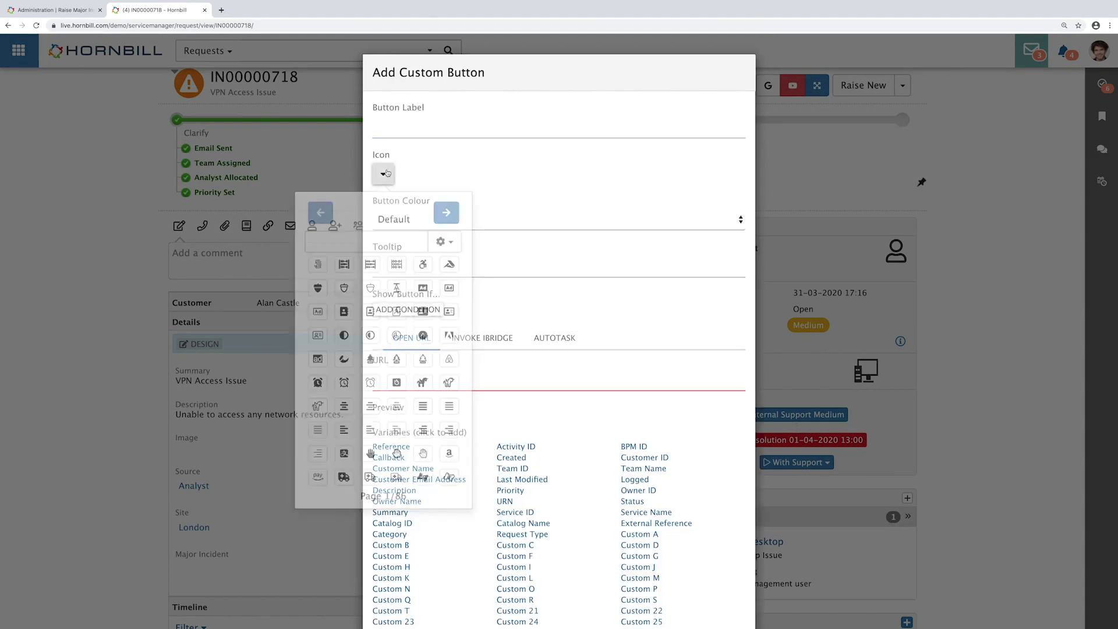
pyautogui.click(363, 238)
pyautogui.write('warning')
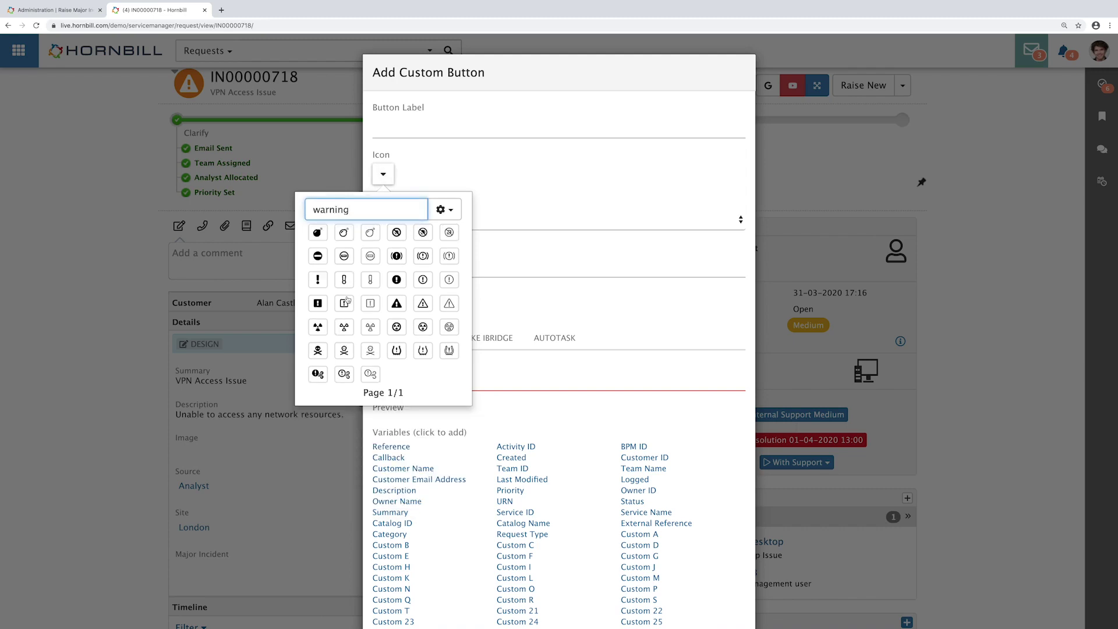
pyautogui.click(317, 279)
pyautogui.click(570, 185)
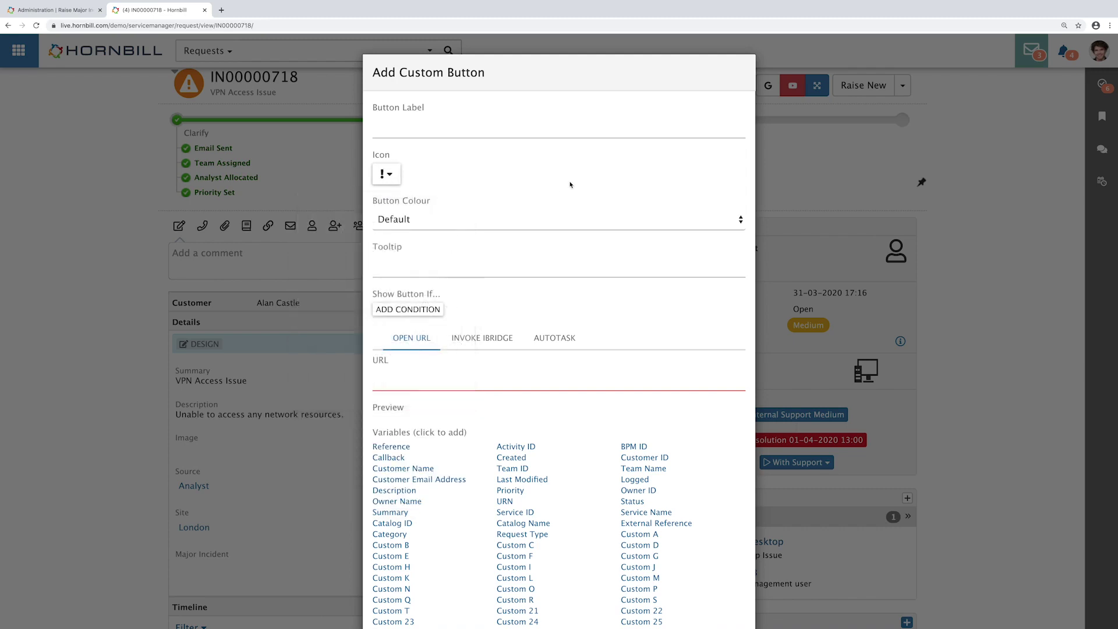
# - Set the button colour to Red and the tooltip to "Invoke MI Comms"
pyautogui.click(426, 226)
pyautogui.click(391, 282)
pyautogui.click(385, 271)
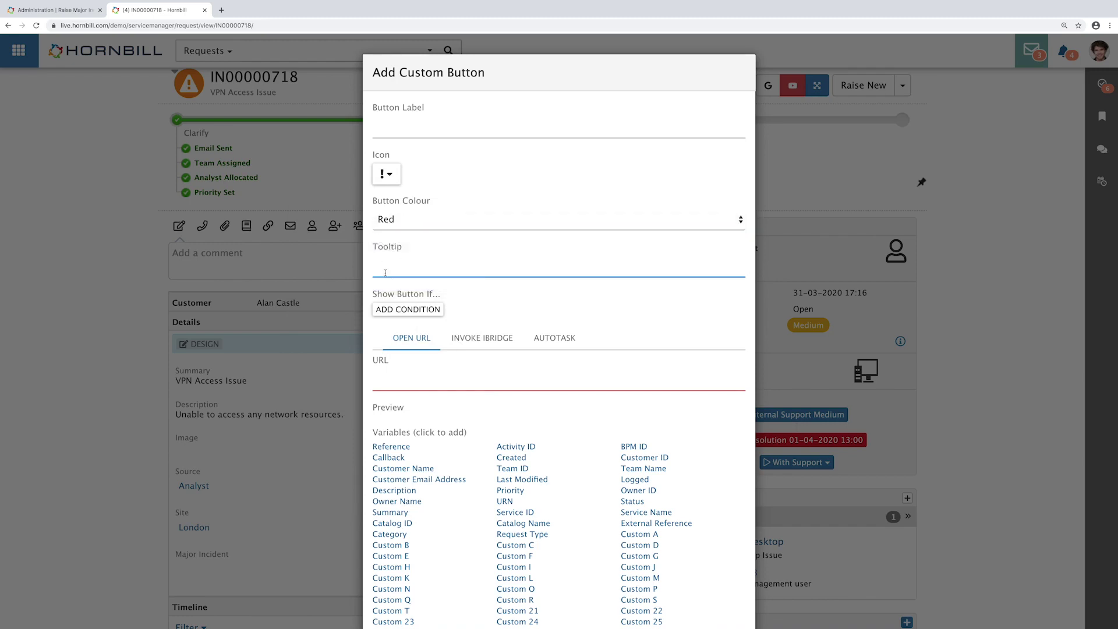
pyautogui.write('Invi')
pyautogui.write('oke ')
pyautogui.write('MI')
pyautogui.write(' Comms')
# - Add a display condition so the button shows only if Request Type equals "incident"
pyautogui.click(406, 311)
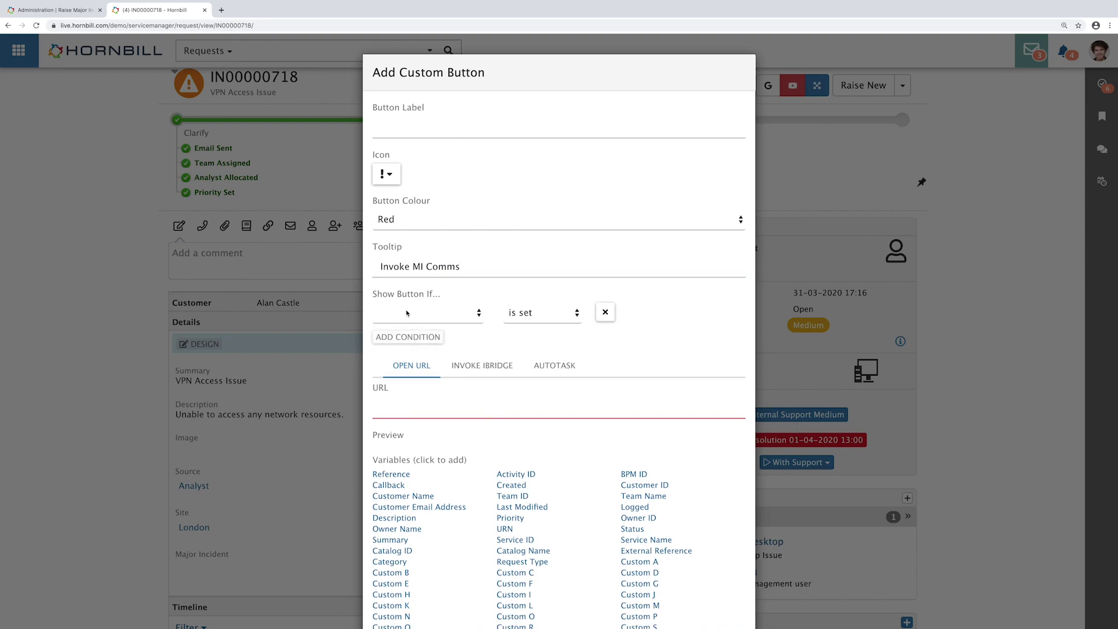
pyautogui.click(406, 313)
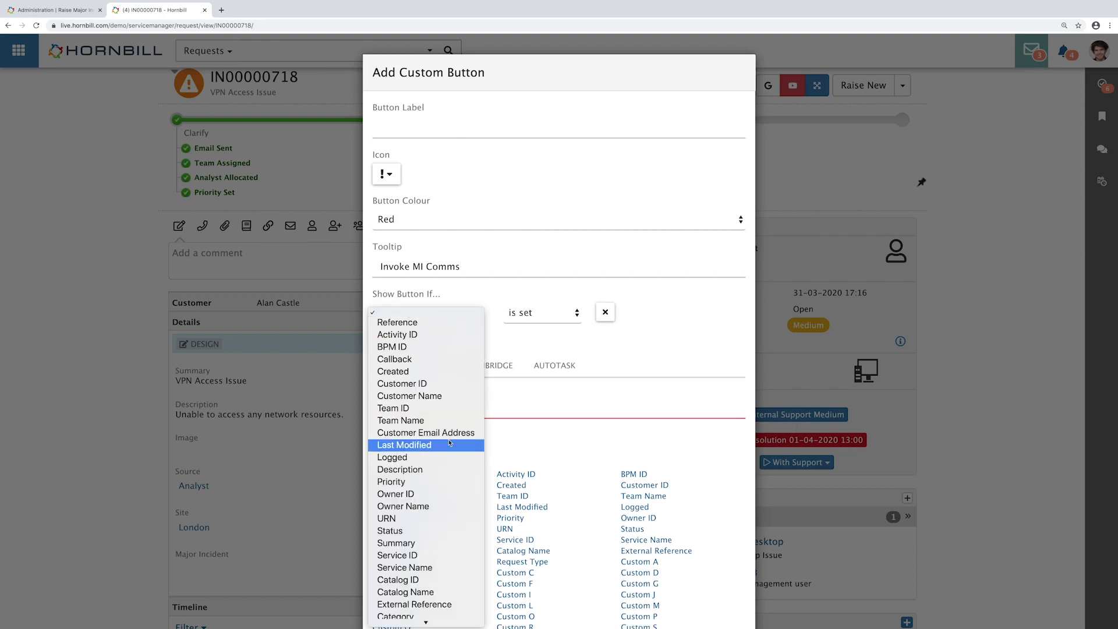
pyautogui.scroll(-5, 449, 443)
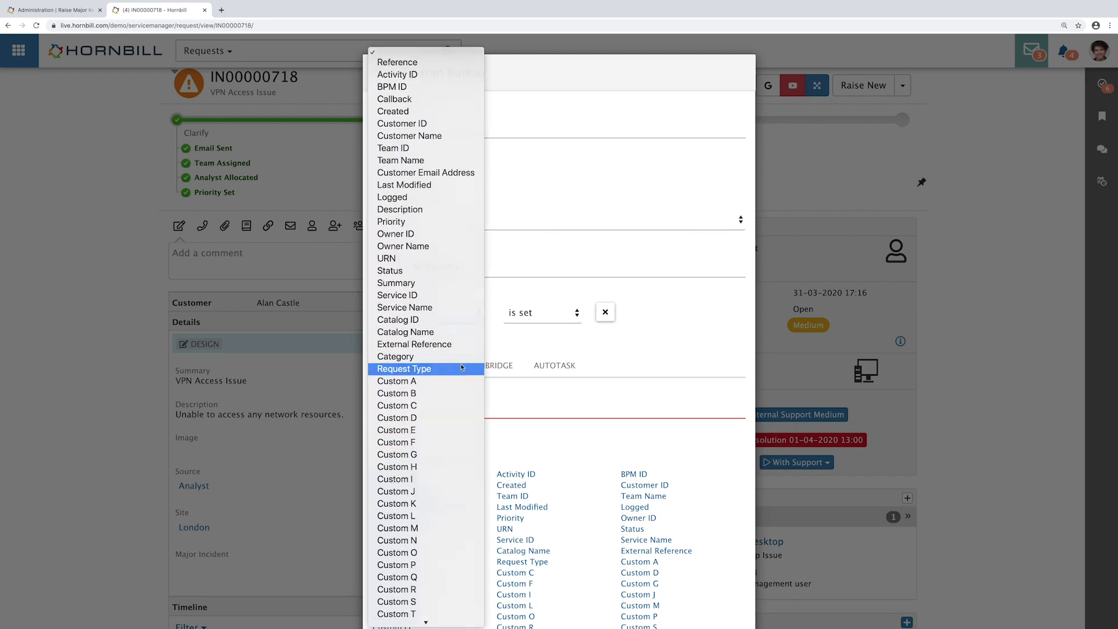
pyautogui.click(425, 369)
pyautogui.click(544, 313)
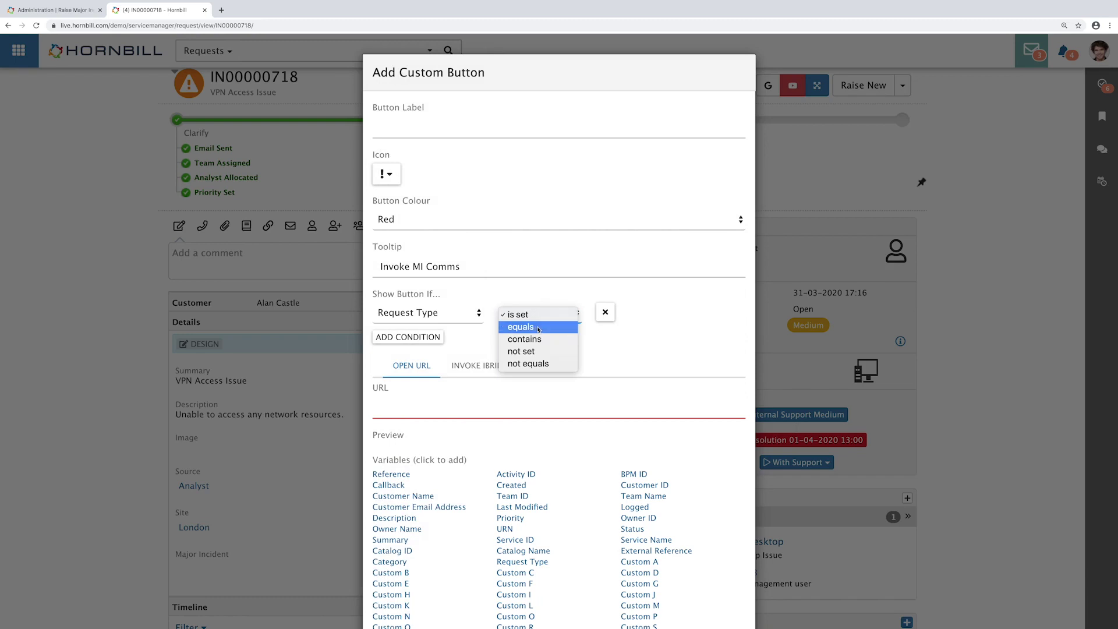
pyautogui.click(536, 325)
pyautogui.click(602, 324)
pyautogui.write('inc')
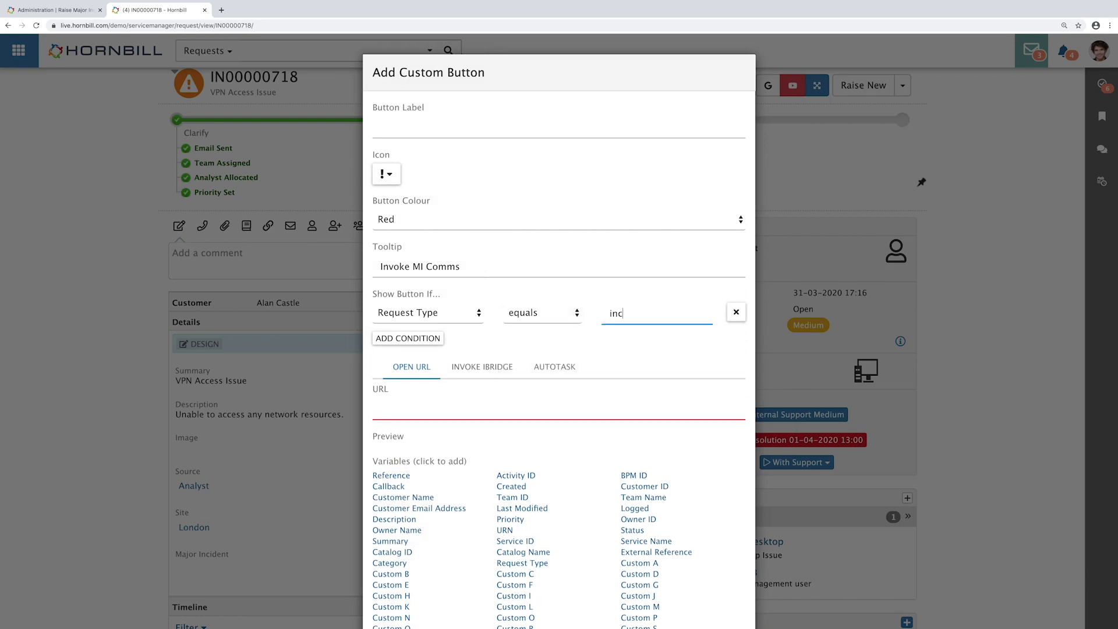
pyautogui.write('ident')
# - Add a second display condition requiring that Service Name equals "Desktop Support"
pyautogui.click(420, 344)
pyautogui.click(420, 343)
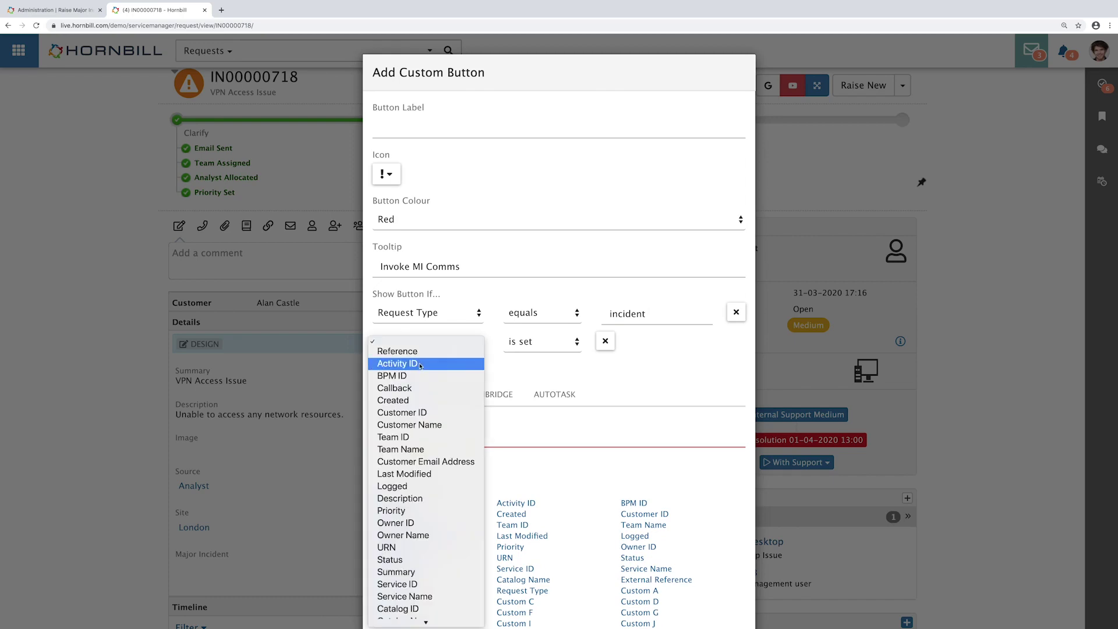
pyautogui.scroll(-10, 421, 366)
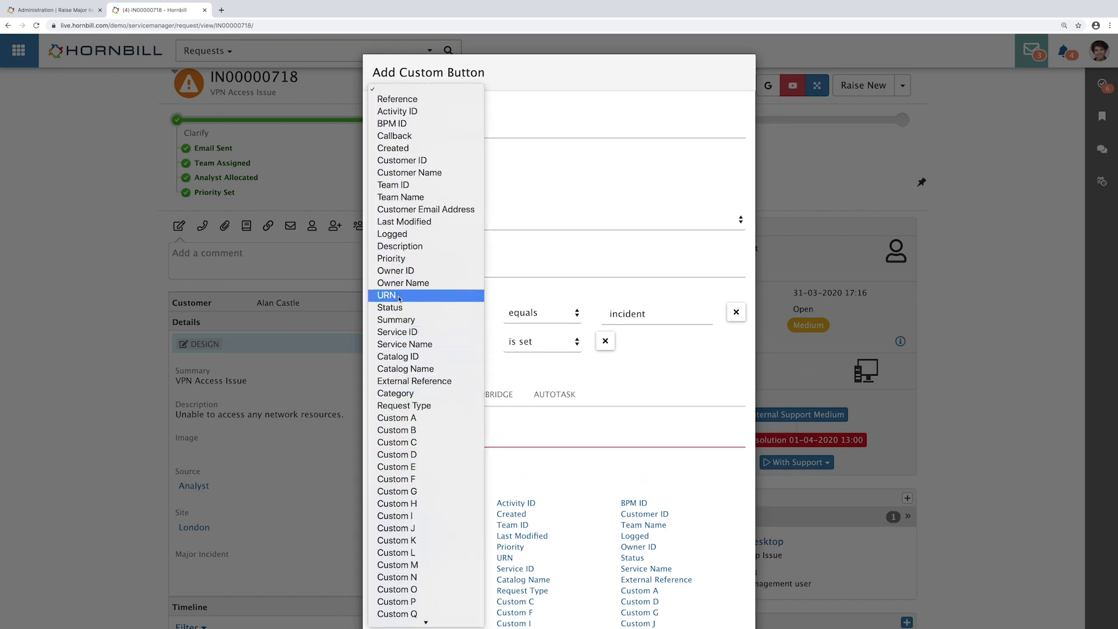
pyautogui.click(405, 344)
pyautogui.click(524, 342)
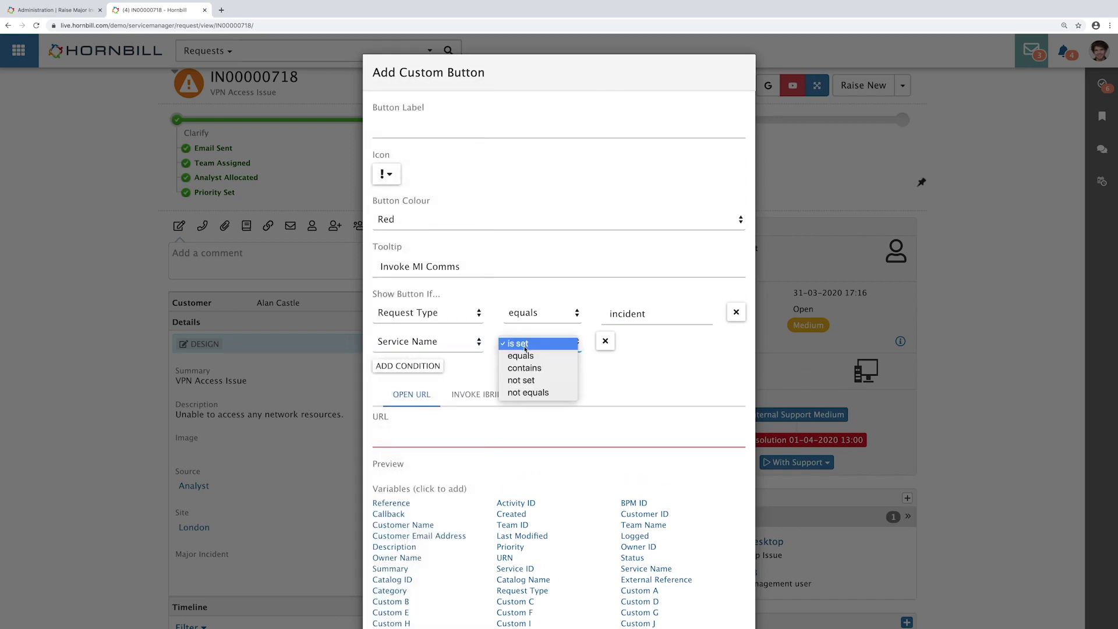
pyautogui.click(521, 355)
pyautogui.click(614, 345)
pyautogui.write('Desktop Support')
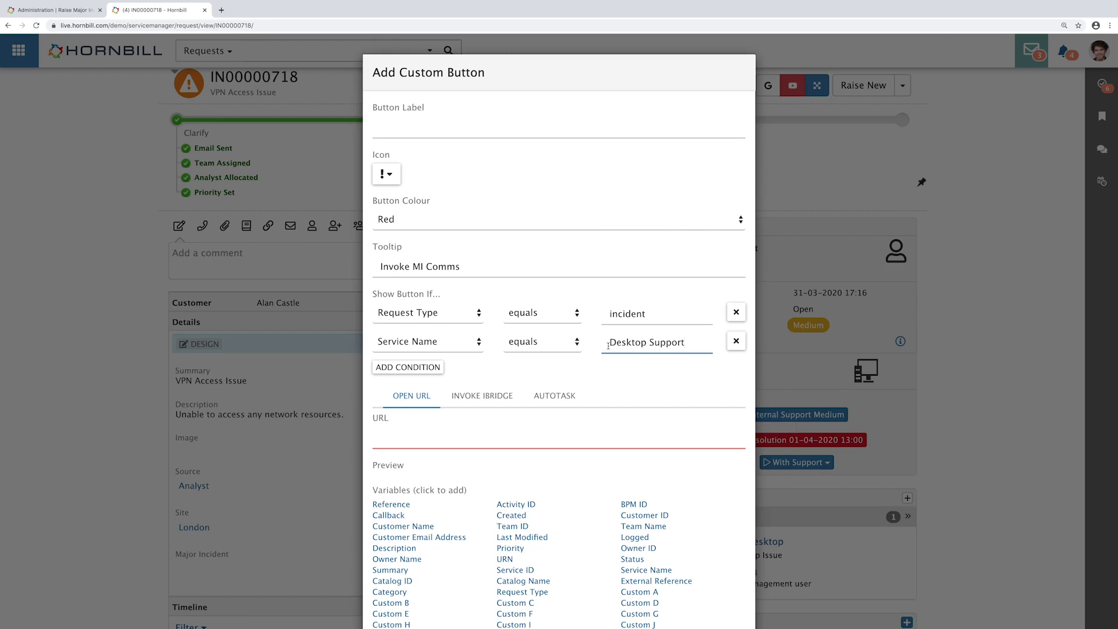
# - Add a third display condition requiring that Priority not equals "Major"
pyautogui.click(406, 367)
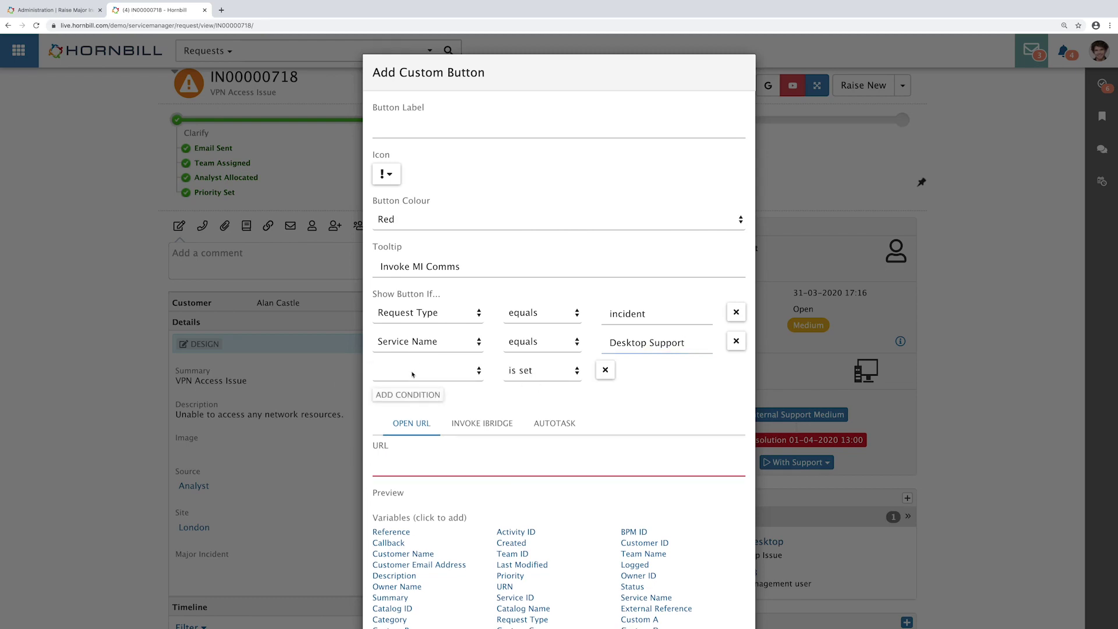
pyautogui.click(416, 370)
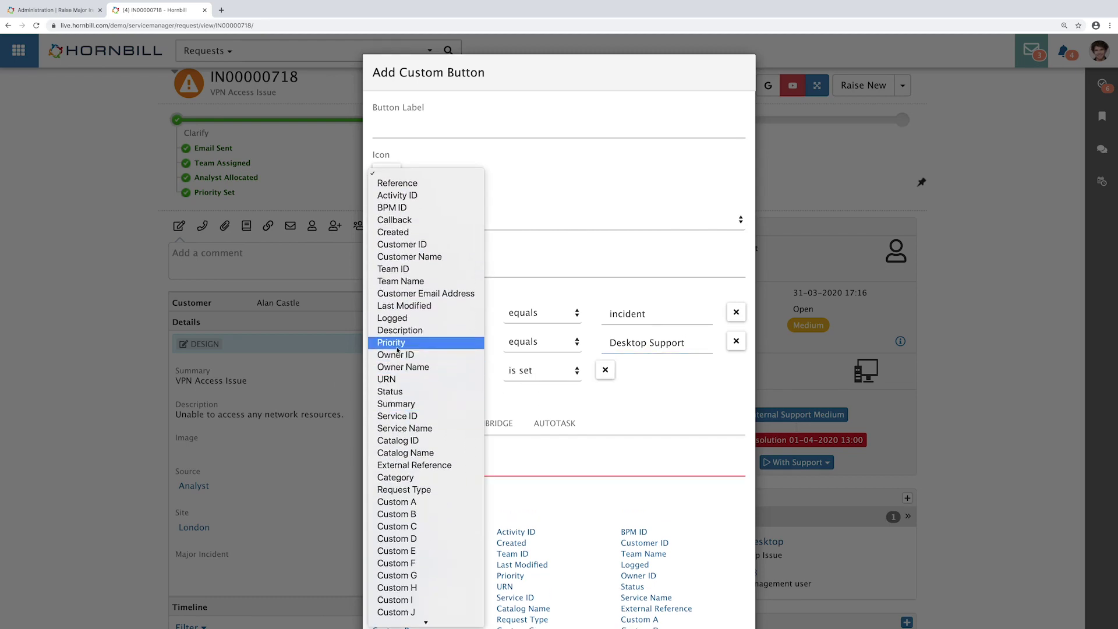
pyautogui.click(524, 371)
pyautogui.click(523, 371)
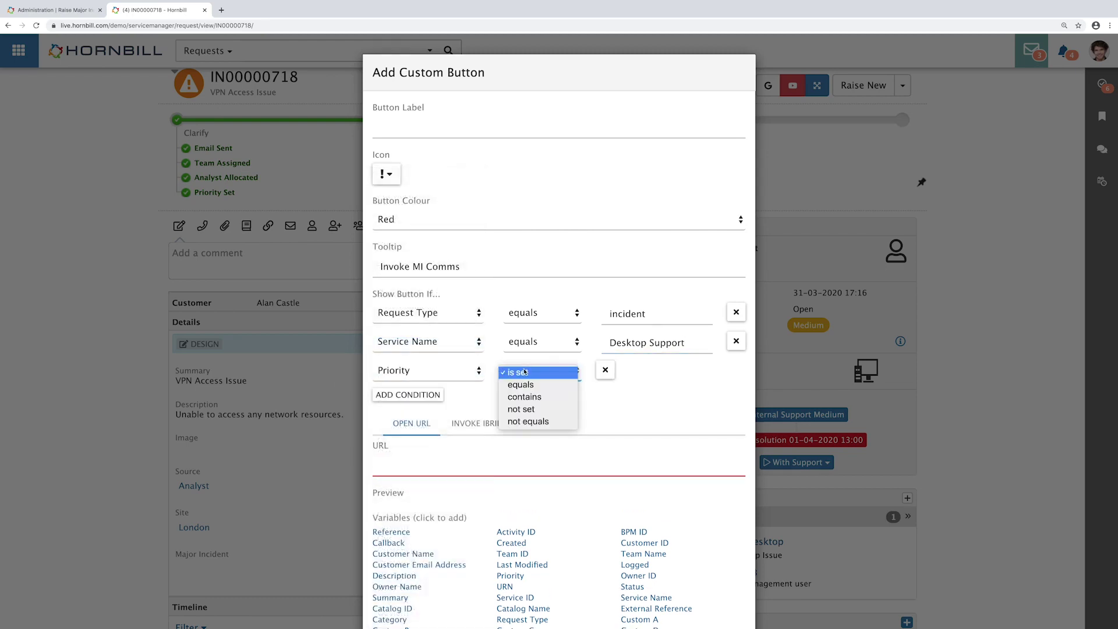
pyautogui.click(528, 421)
pyautogui.click(619, 371)
pyautogui.write('Msjo')
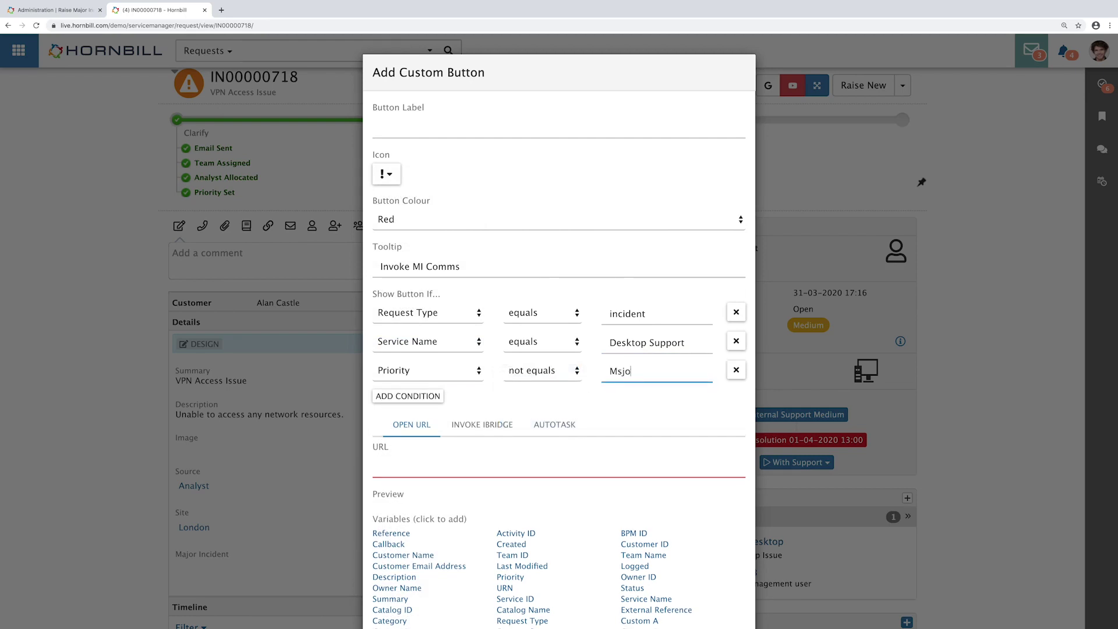
pyautogui.press('BackSpace')
pyautogui.write('jor')
# - Make the button run the Raise Major Incident autotask, enable the popup with autotask progress, and save the button
pyautogui.scroll(-5, 632, 372)
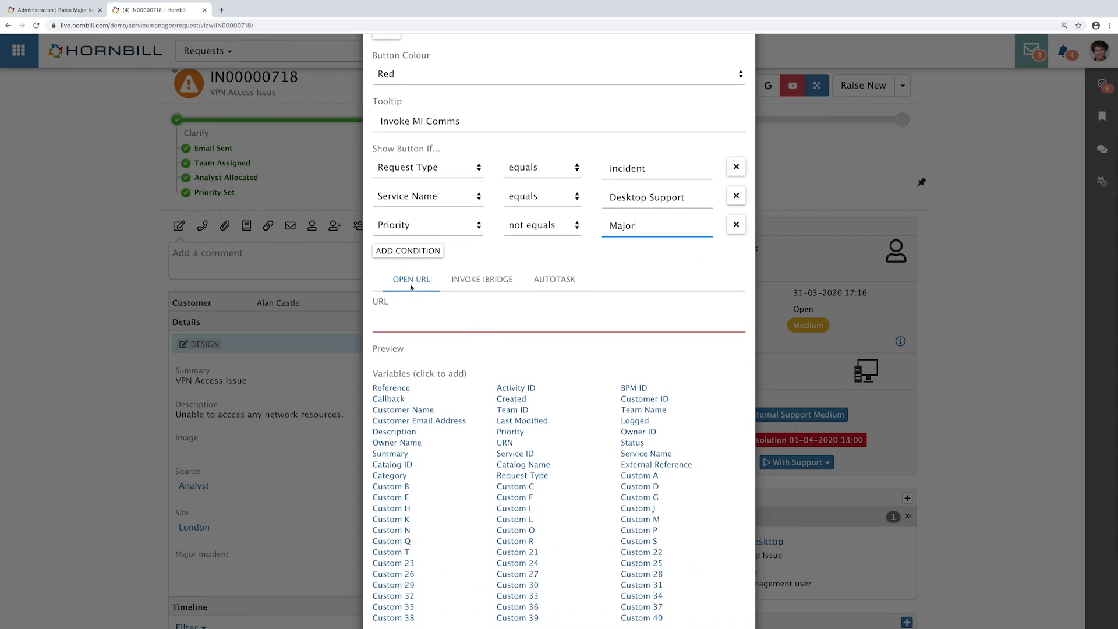
pyautogui.click(559, 284)
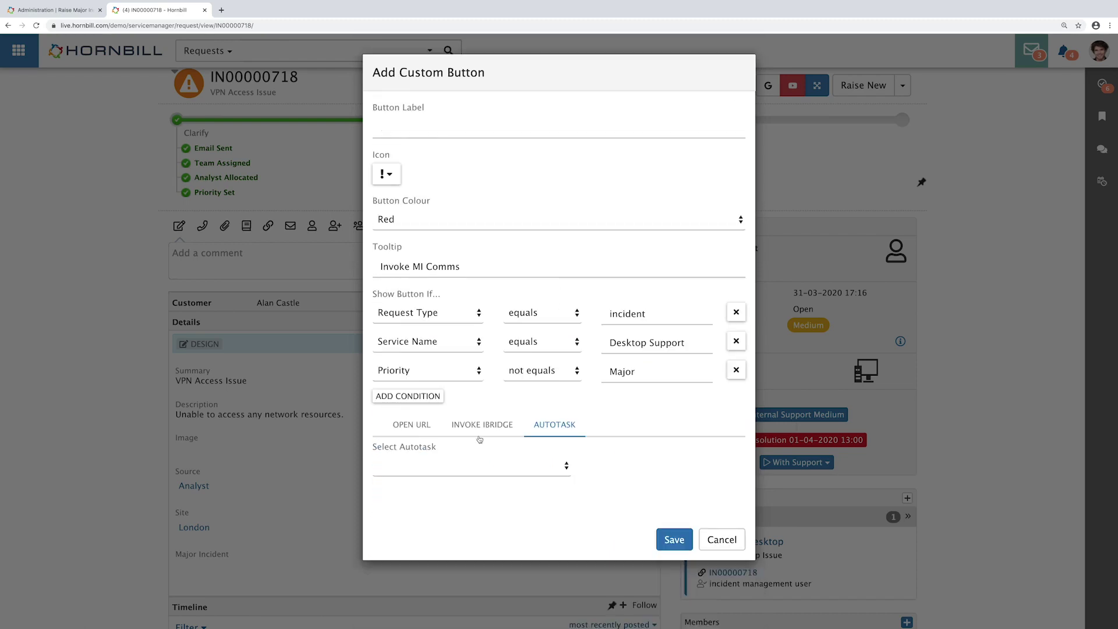
pyautogui.click(443, 470)
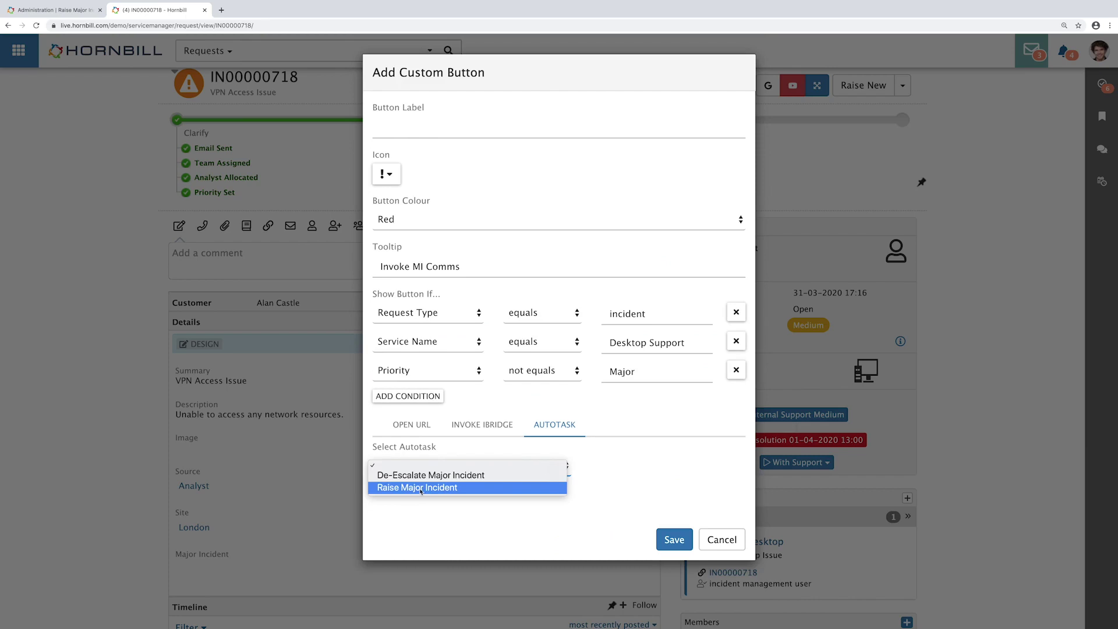
pyautogui.click(420, 488)
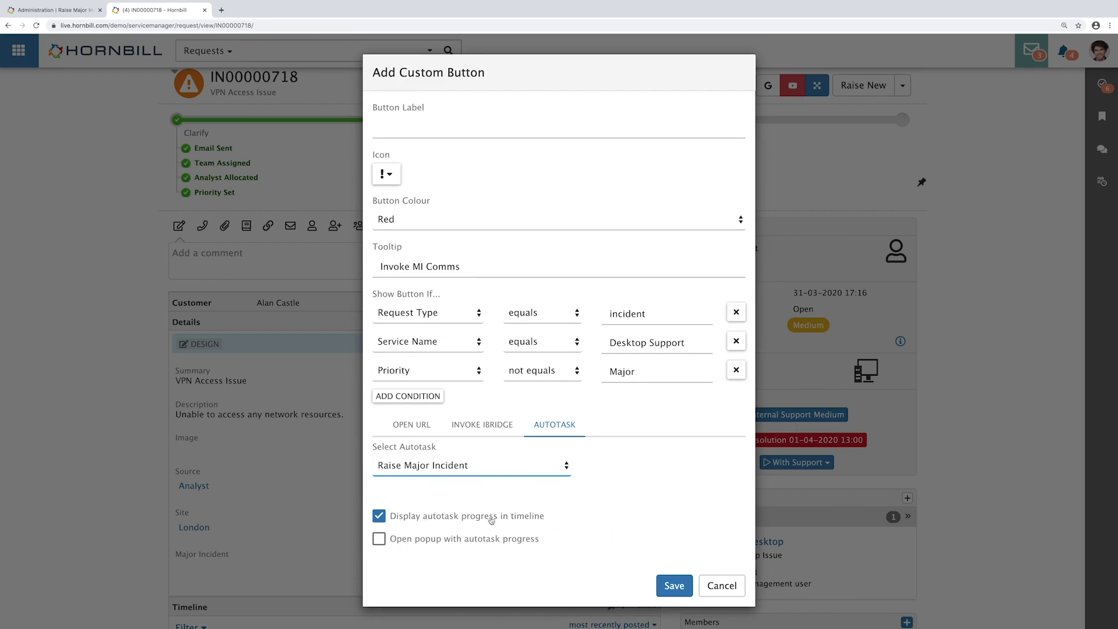
pyautogui.click(381, 542)
pyautogui.click(673, 584)
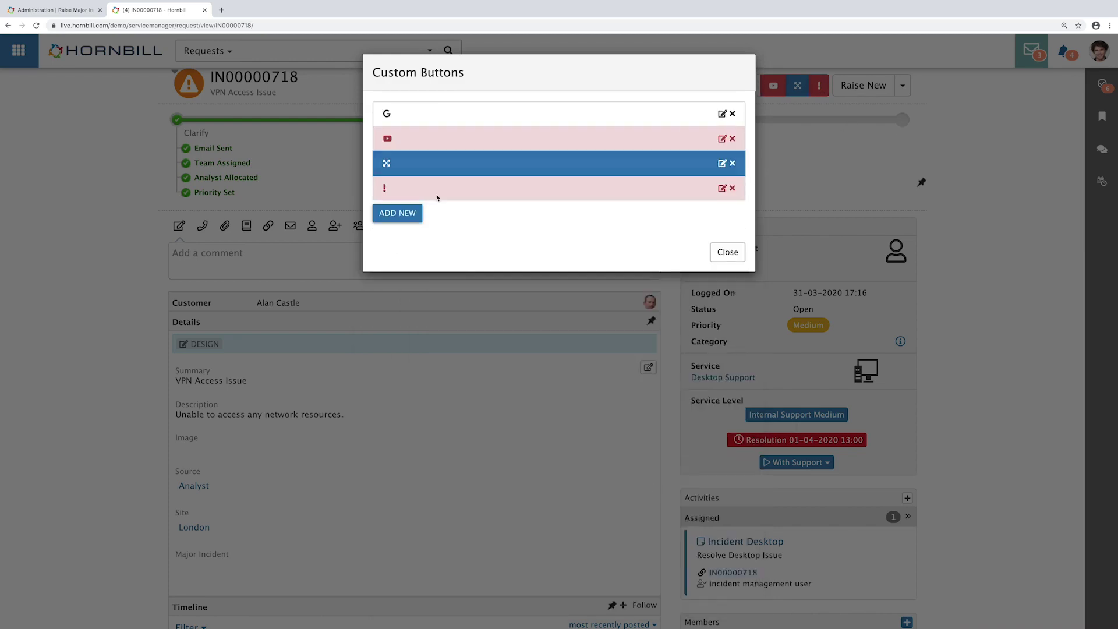
# - Start a new custom button and open its icon search
pyautogui.click(397, 213)
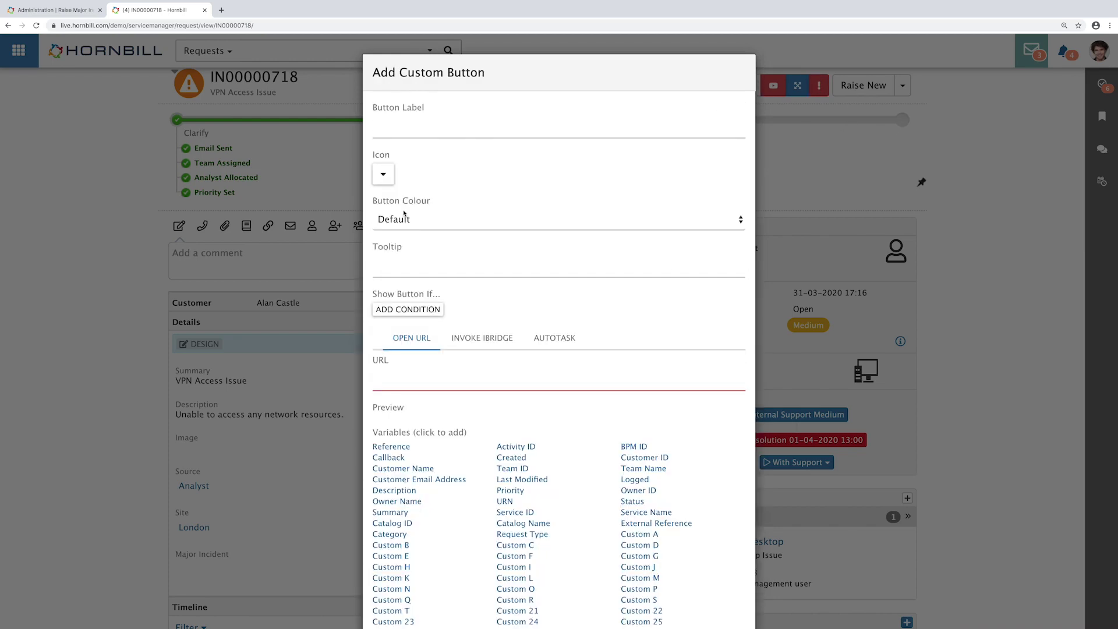
pyautogui.click(384, 173)
pyautogui.click(354, 239)
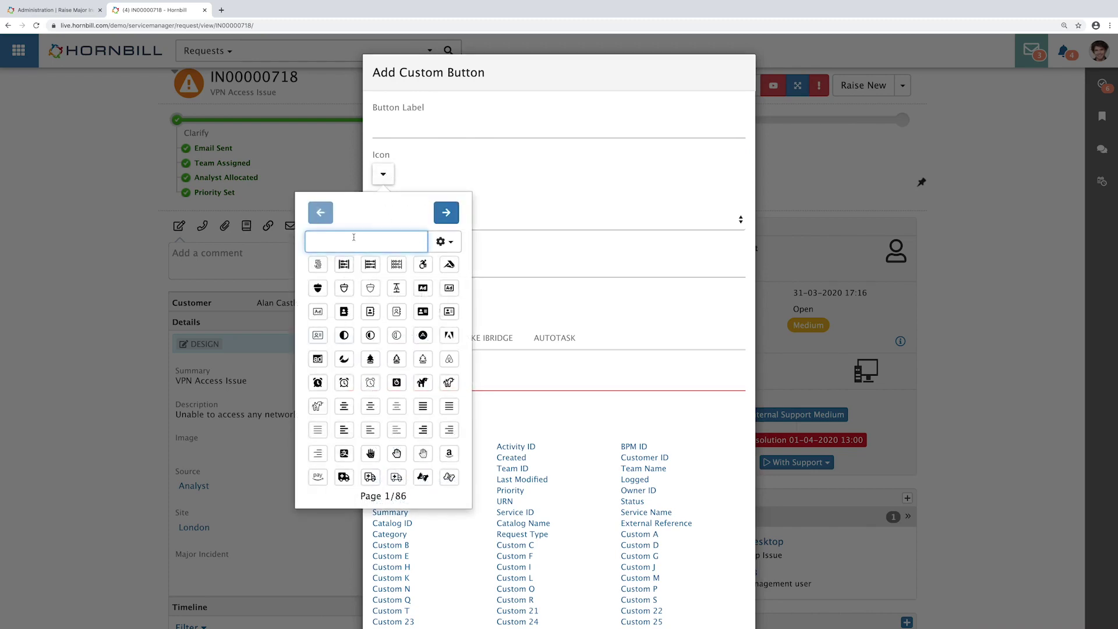
pyautogui.write('Arrow')
pyautogui.press('BackSpace')
pyautogui.press('BackSpace')
pyautogui.press('BackSpace')
pyautogui.press('BackSpace')
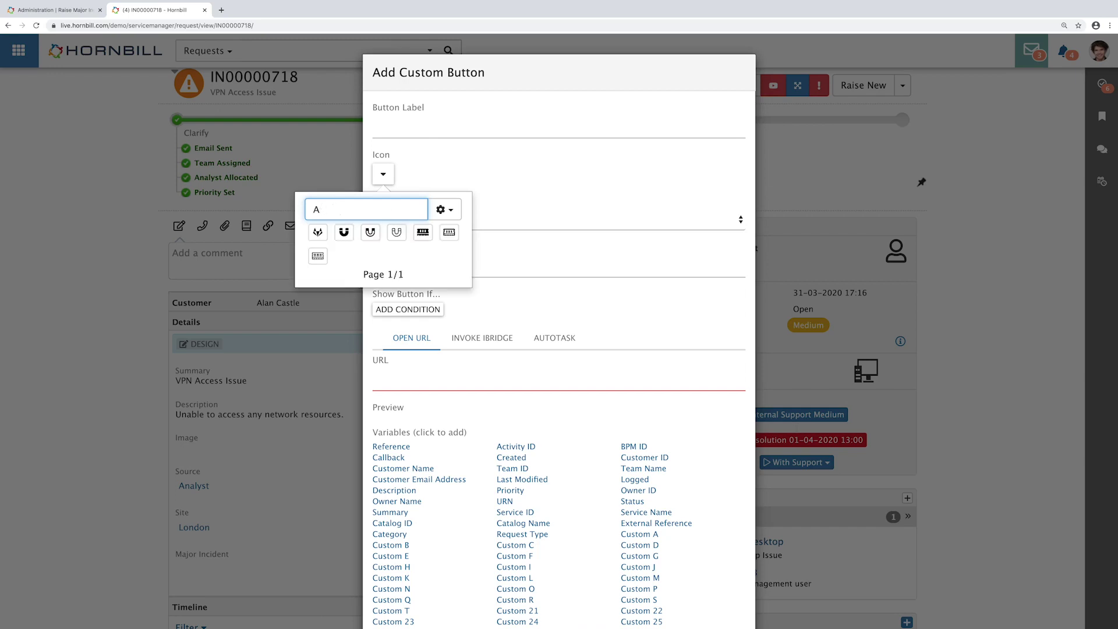
pyautogui.press('BackSpace')
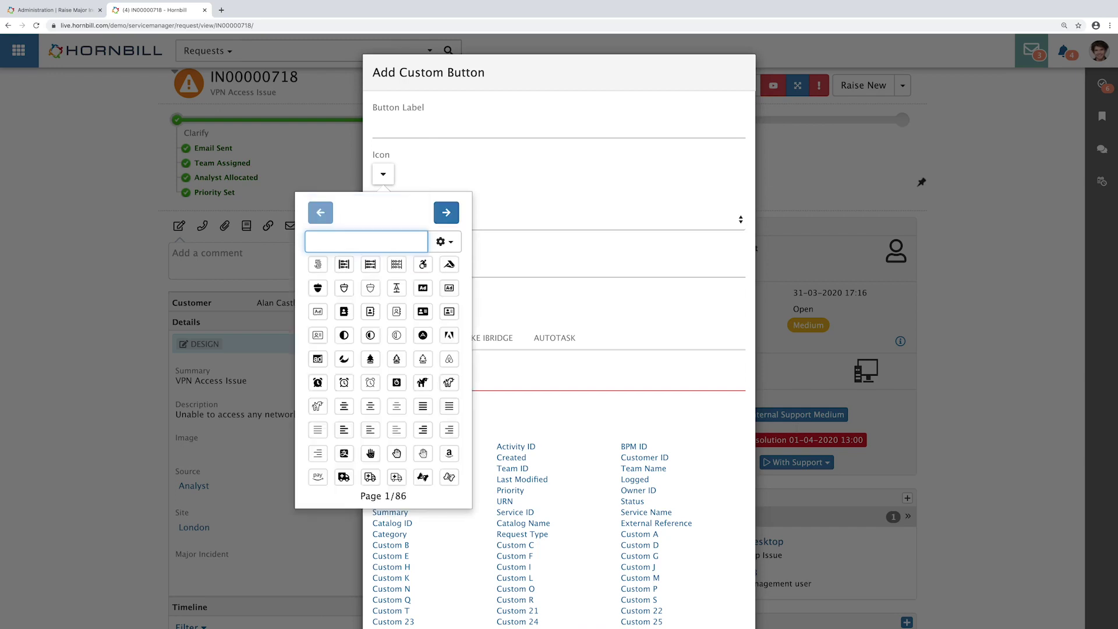
pyautogui.write('direct')
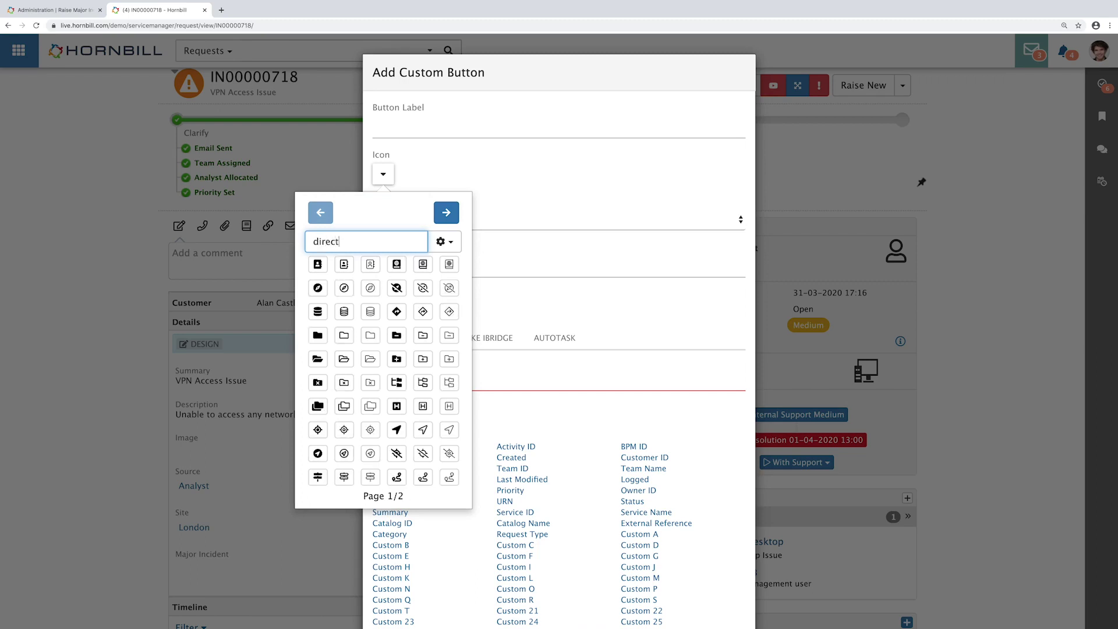
pyautogui.write('ion')
pyautogui.press('BackSpace')
pyautogui.press('BackSpace')
pyautogui.press('BackSpace')
pyautogui.press('BackSpace')
pyautogui.press('BackSpace')
pyautogui.press('BackSpace')
pyautogui.press('BackSpace')
pyautogui.press('BackSpace')
pyautogui.press('BackSpace')
# - Search the icons for "arro", choose the solid down arrow, and set the button colour to Amber
pyautogui.write('arro')
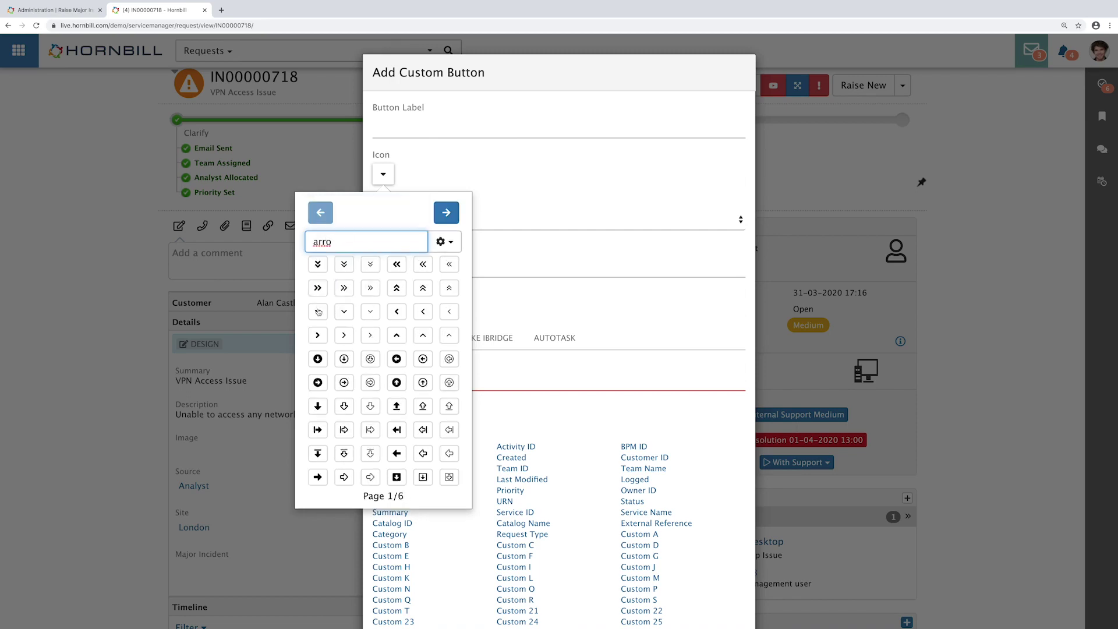
pyautogui.click(317, 405)
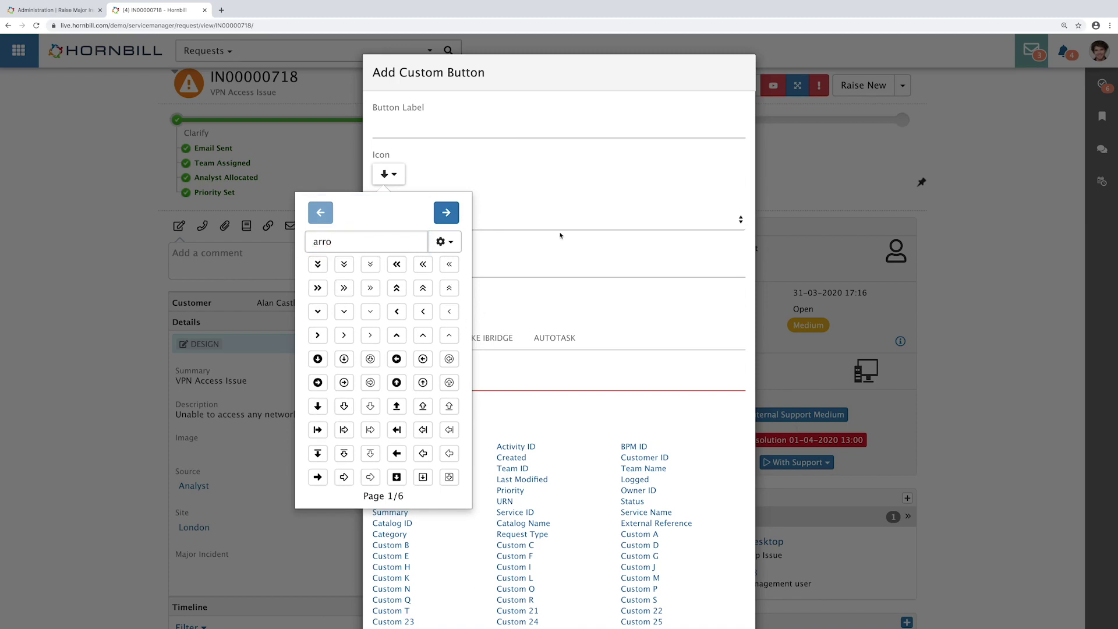
pyautogui.click(431, 219)
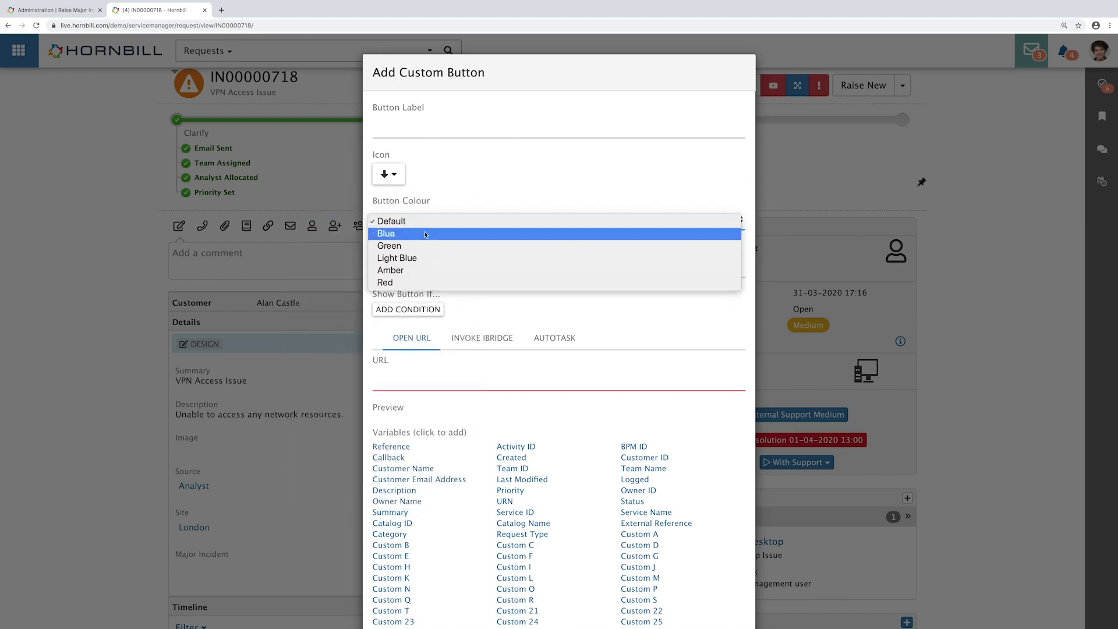
pyautogui.click(406, 272)
# - Set the button's tooltip to "De-escalate MI"
pyautogui.click(391, 268)
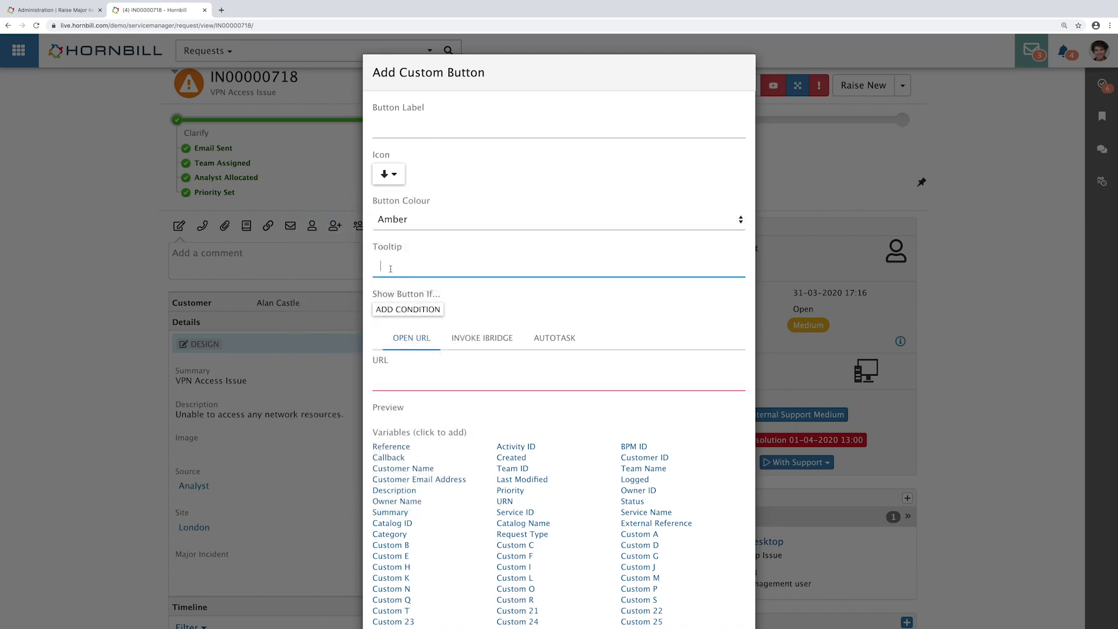
pyautogui.write('De-escalaste')
pyautogui.press('BackSpace')
pyautogui.press('BackSpace')
pyautogui.press('BackSpace')
pyautogui.press('BackSpace')
pyautogui.write('te MI')
# - Add a display condition so the button shows only if Priority equals "Major"
pyautogui.click(408, 309)
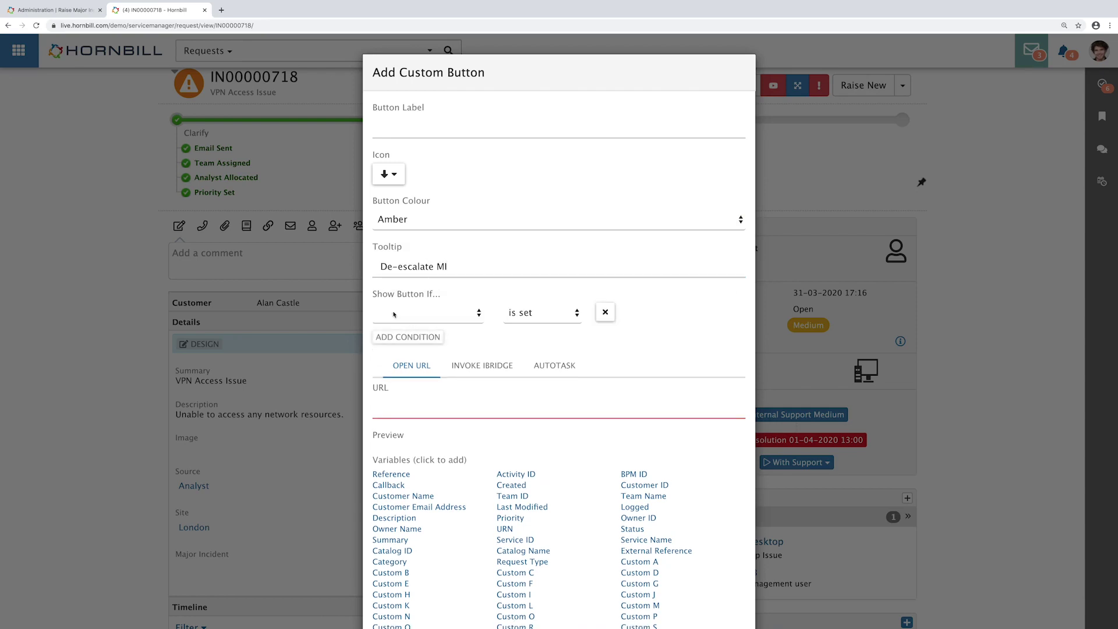
pyautogui.click(412, 314)
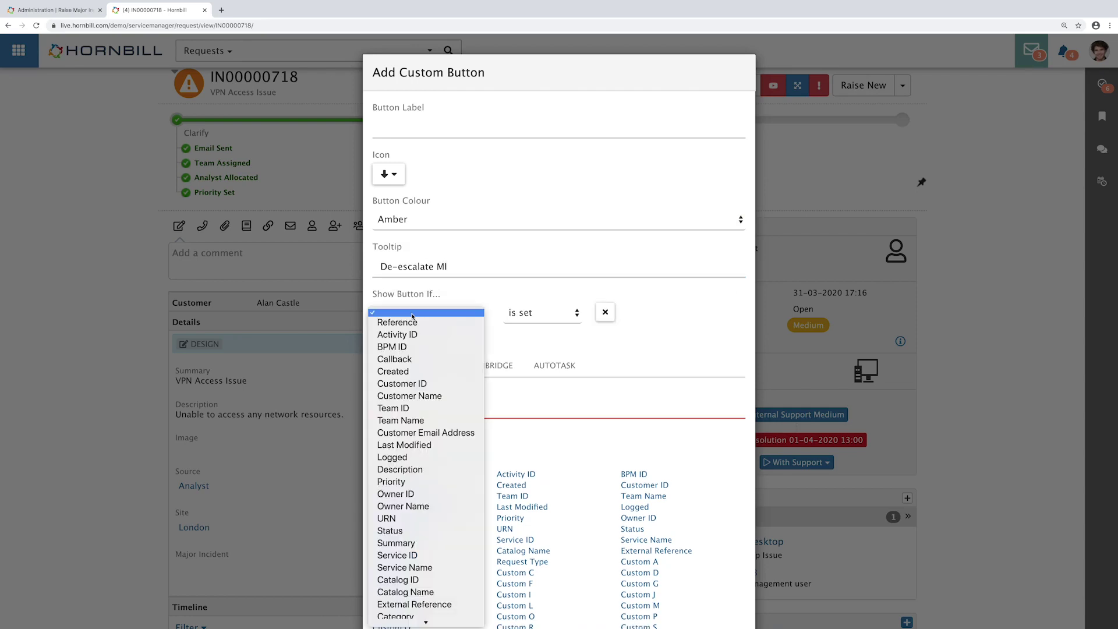
pyautogui.click(386, 483)
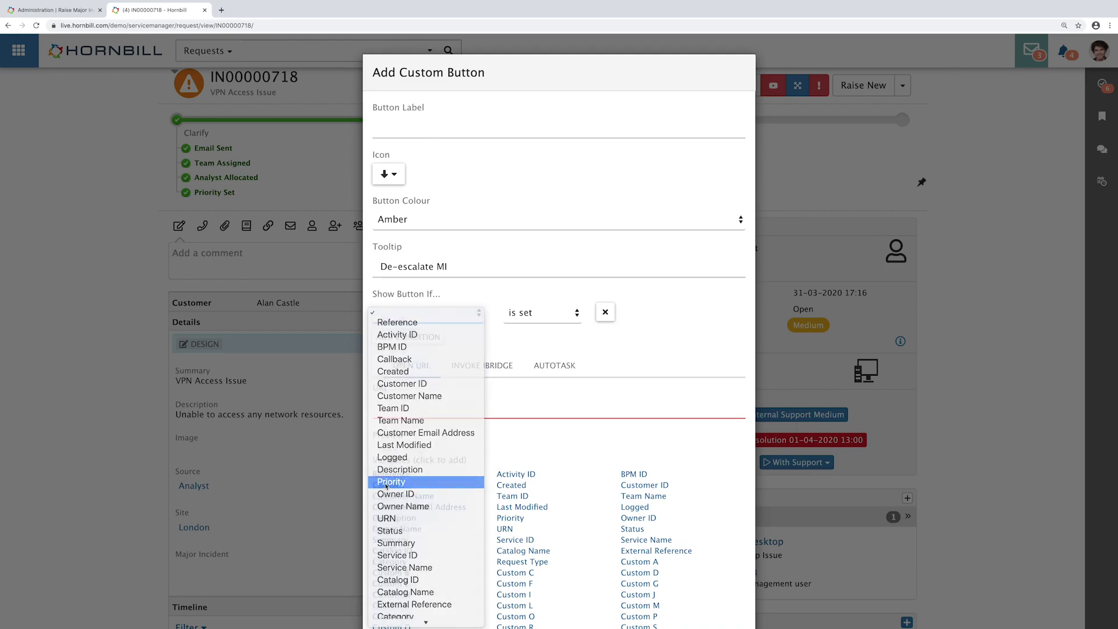
pyautogui.click(538, 317)
pyautogui.click(520, 327)
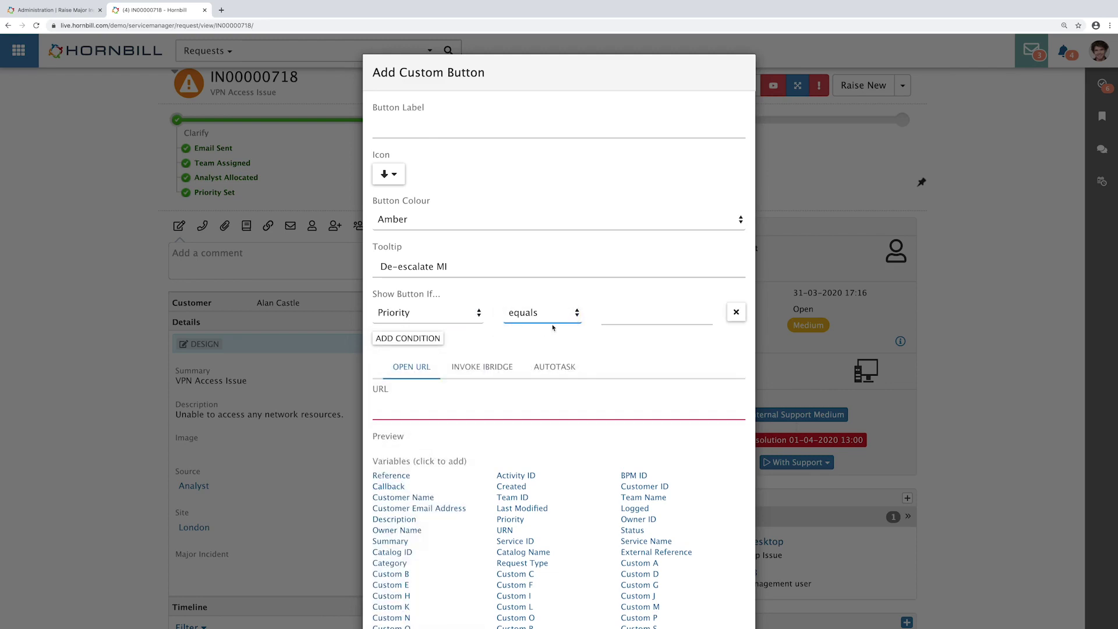
pyautogui.click(620, 315)
pyautogui.write('Major')
# - Make the button run the De-Escalate Major Incident autotask with the progress popup enabled, save it, and close the custom buttons list
pyautogui.click(555, 369)
pyautogui.click(561, 408)
pyautogui.click(460, 417)
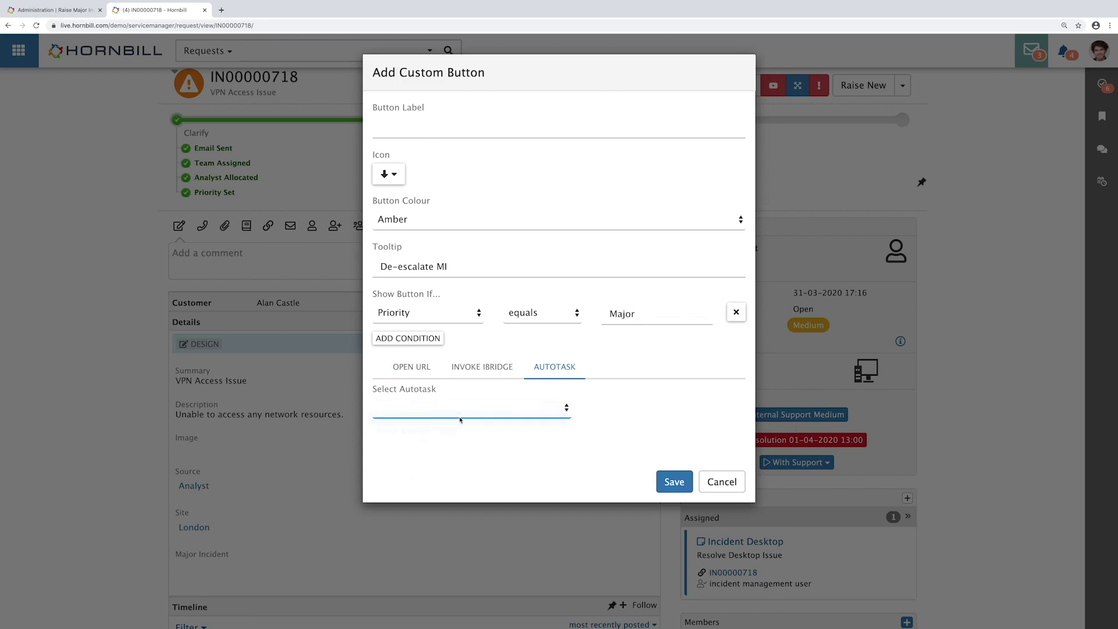
pyautogui.click(380, 481)
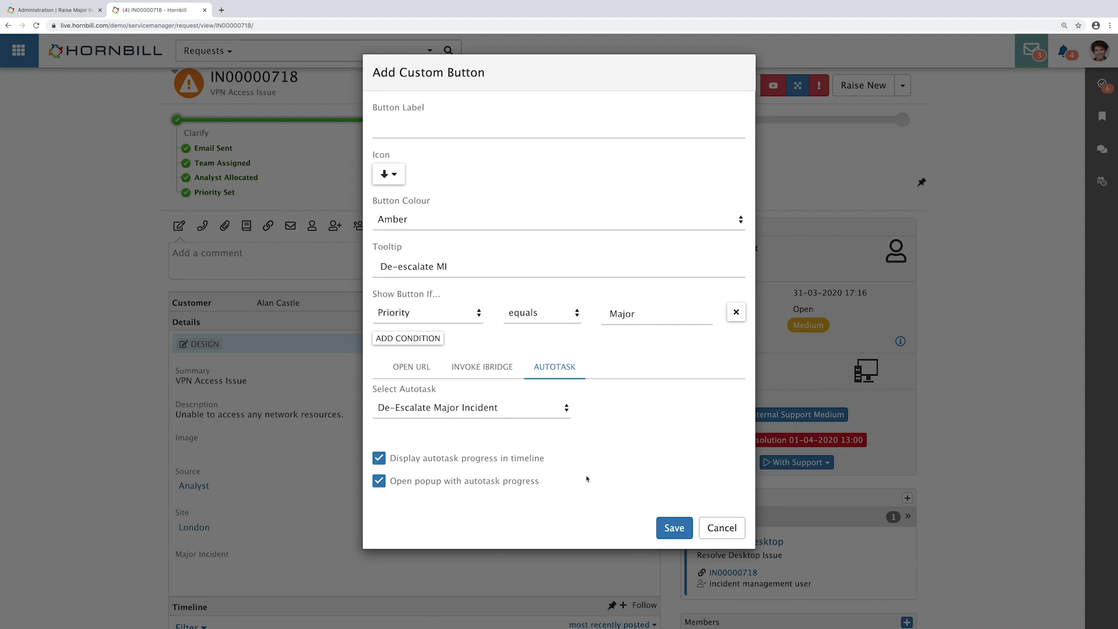
pyautogui.click(668, 528)
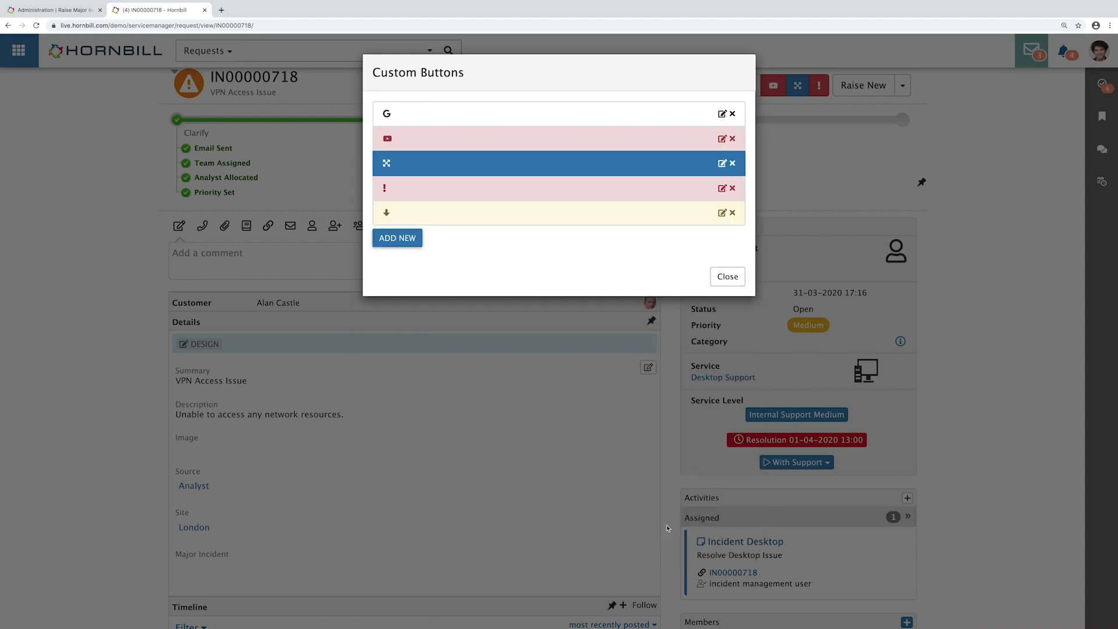
pyautogui.click(727, 276)
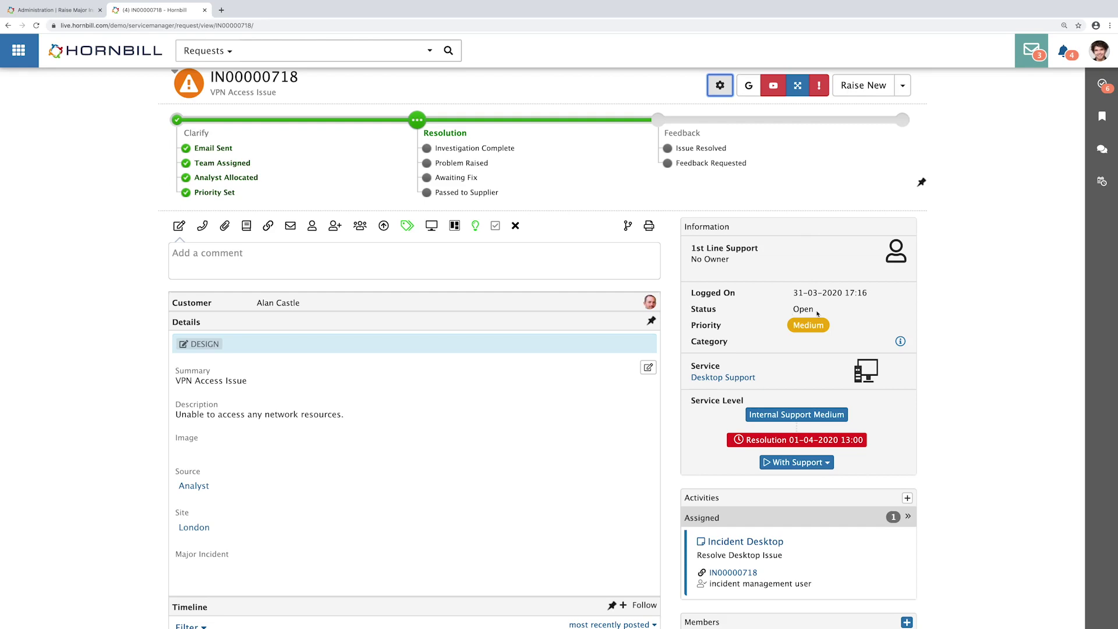
# - Run the Raise Major Incident custom button on the request and close its progress popup
pyautogui.click(820, 87)
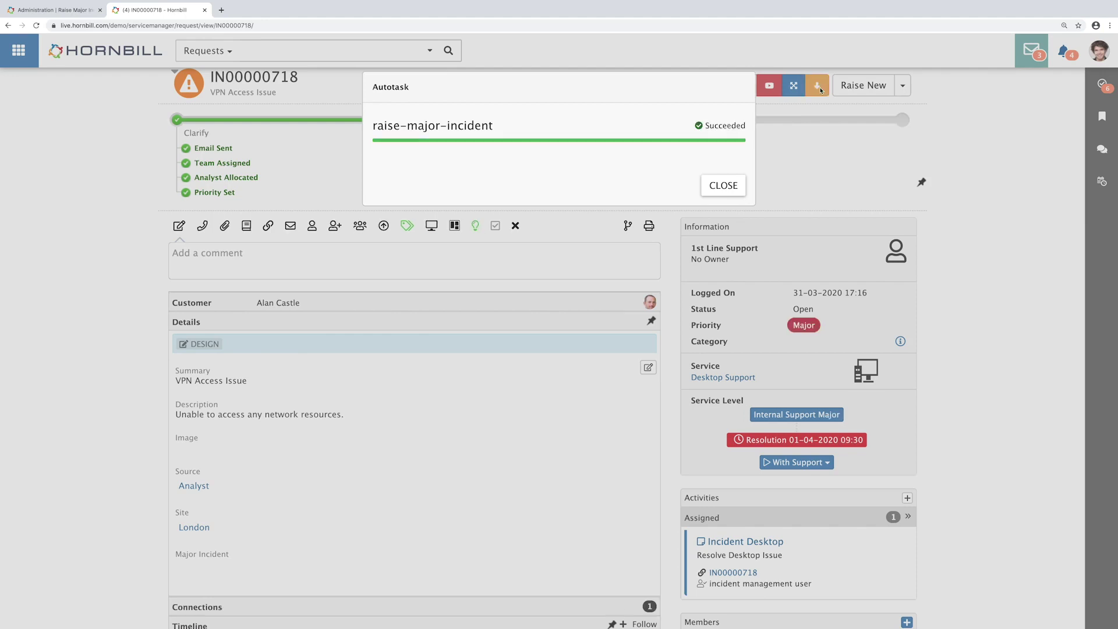
pyautogui.click(736, 191)
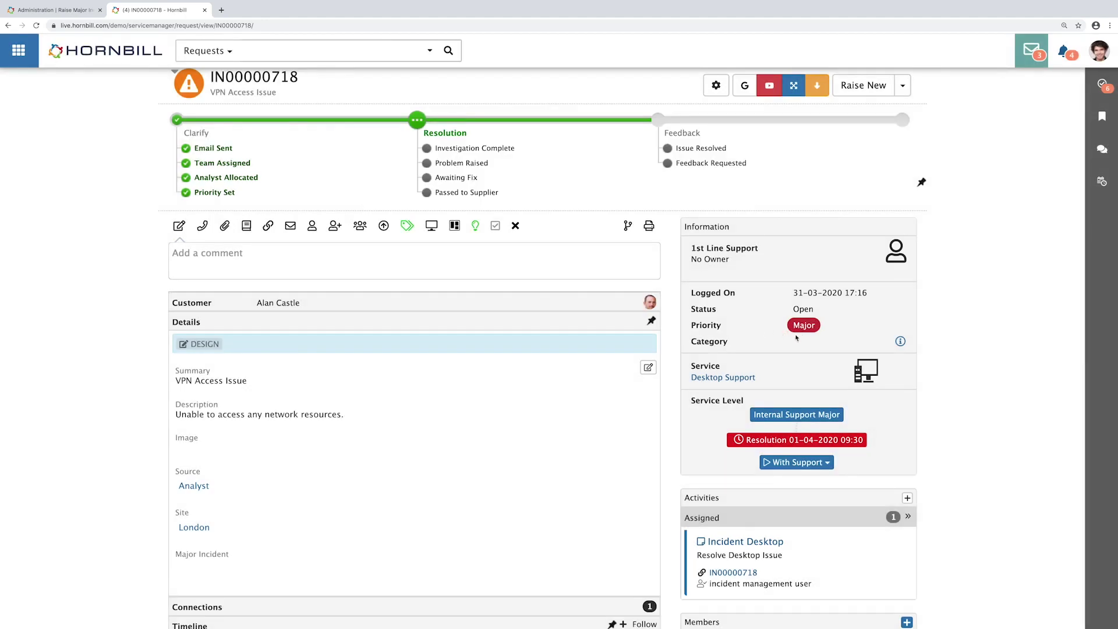
# - Collapse the request details, expand the connections, and check the connected contact and the request's member
pyautogui.click(500, 325)
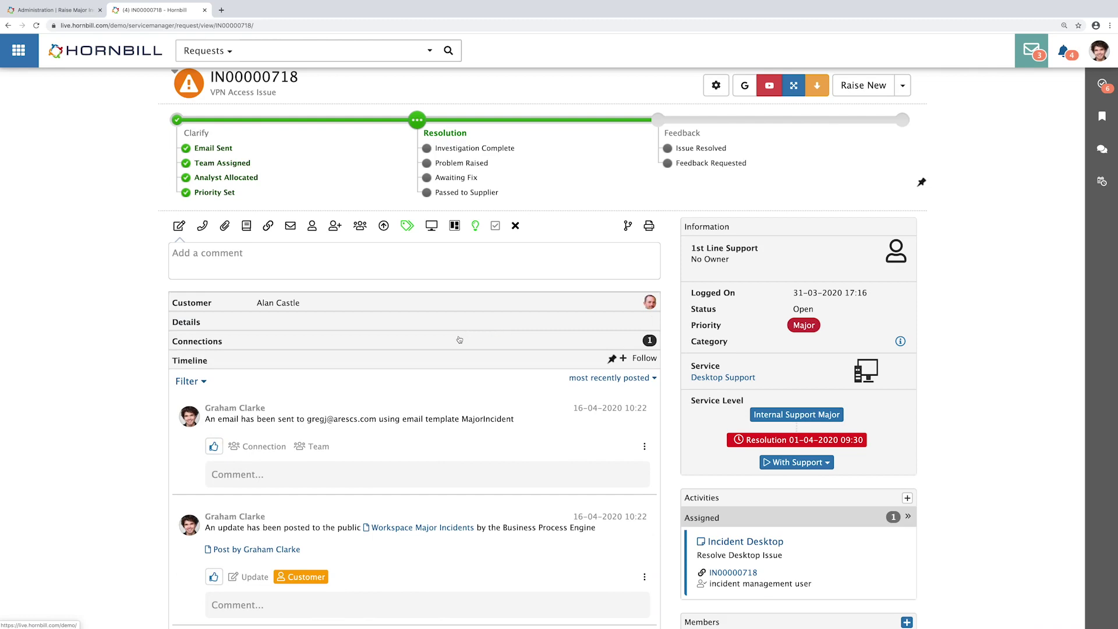
pyautogui.click(460, 341)
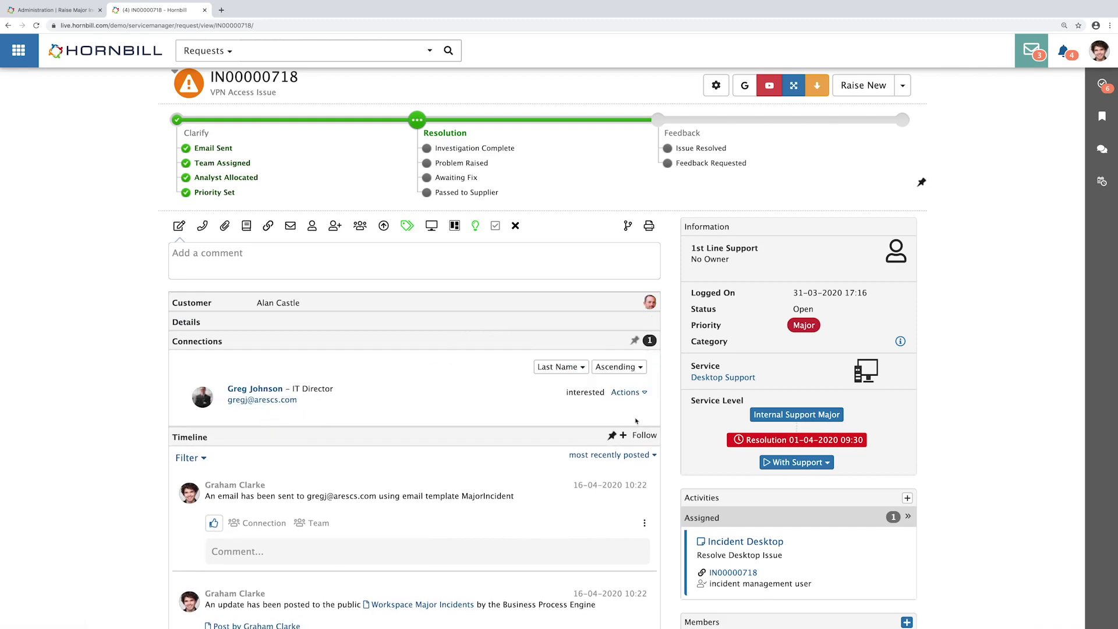
pyautogui.scroll(-2, 699, 466)
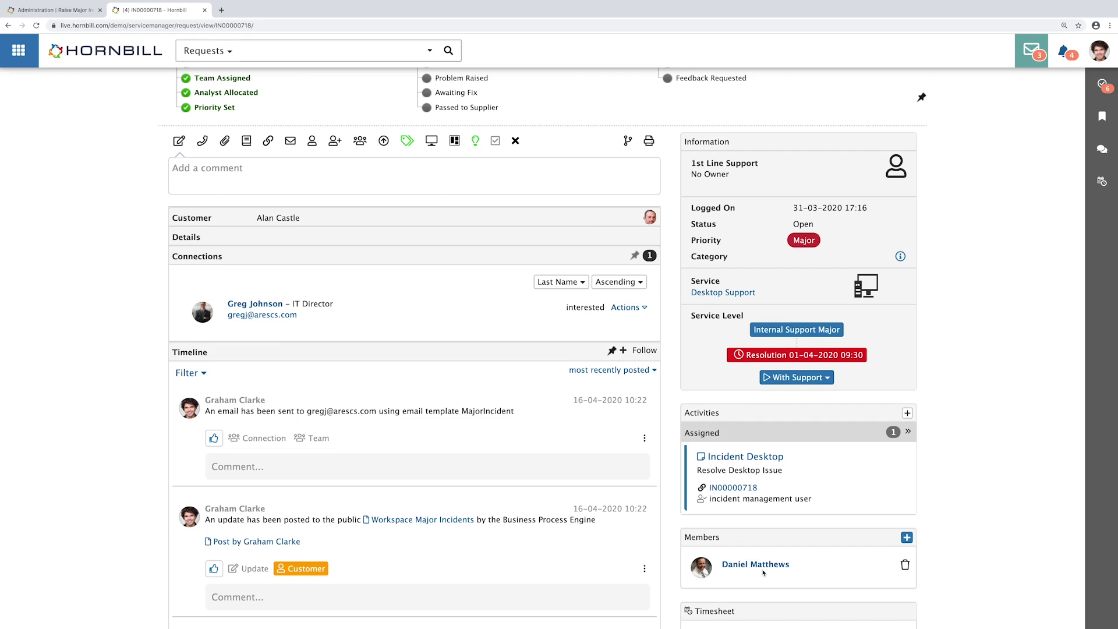
pyautogui.moveTo(705, 572)
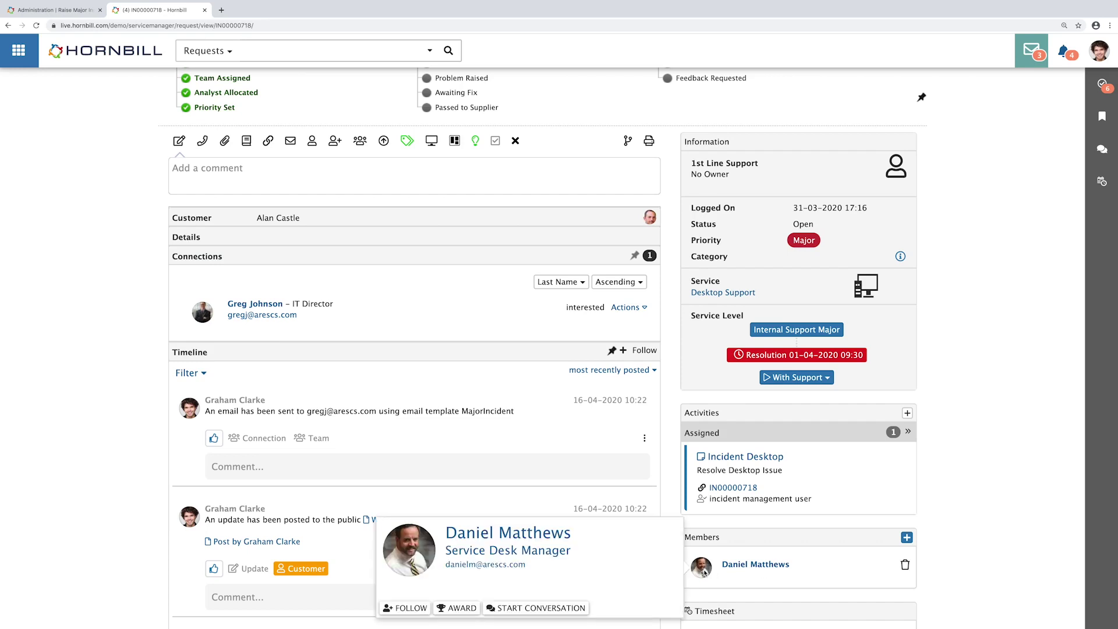
pyautogui.scroll(1, 90, 449)
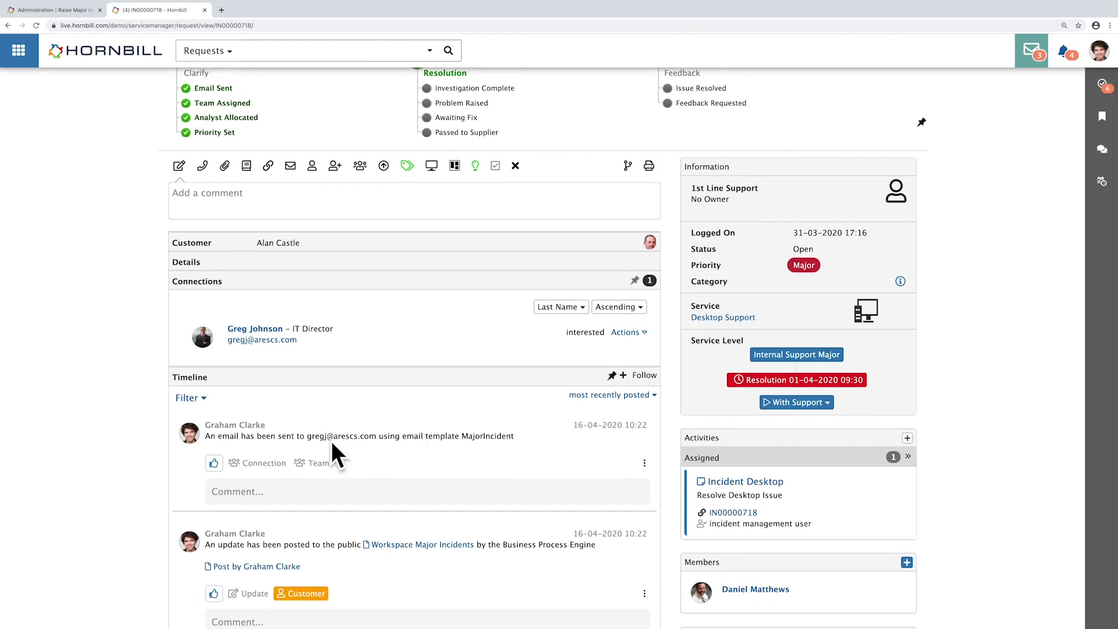
# - Review the timeline entries logged by the raise-major-incident autotask, then check the request's priority and service level
pyautogui.scroll(-1, 326, 437)
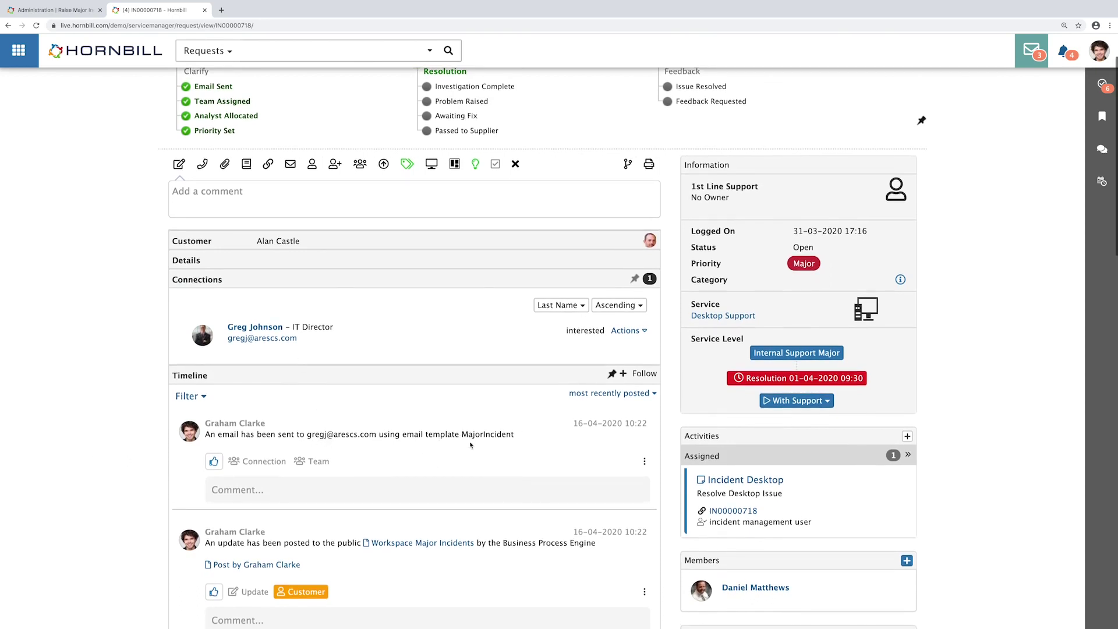
pyautogui.scroll(-1, 466, 439)
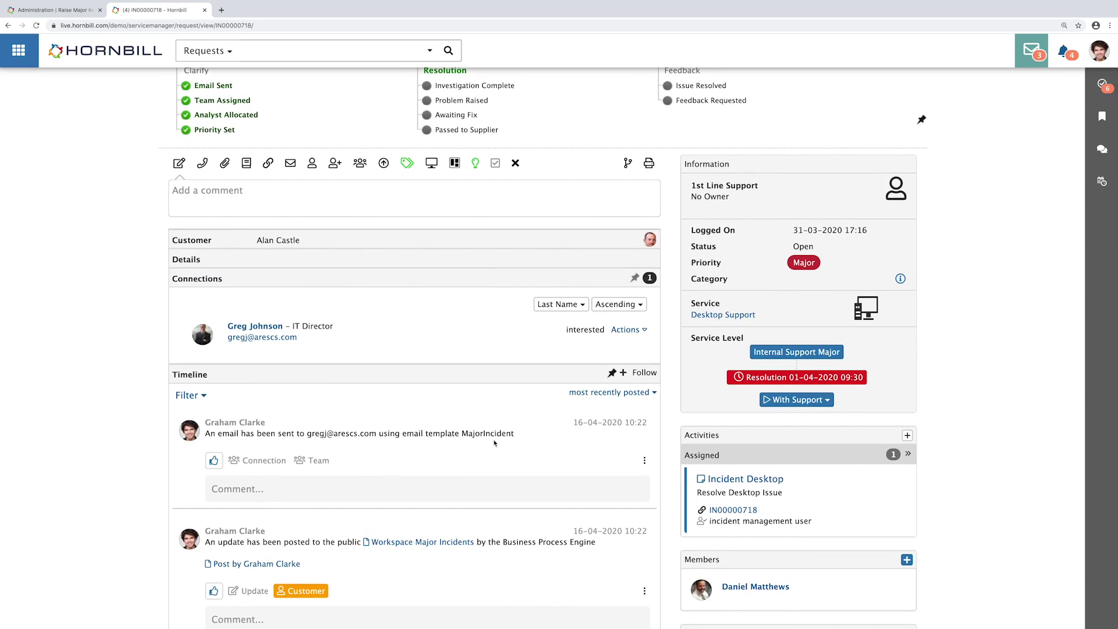
pyautogui.scroll(-7, 494, 443)
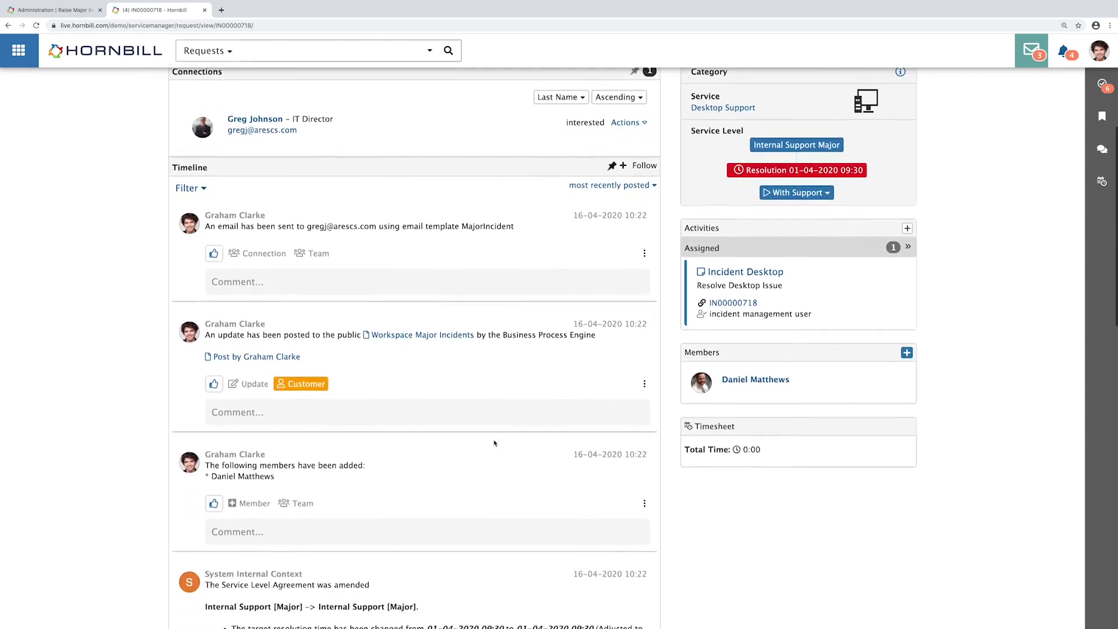
pyautogui.scroll(-4, 495, 443)
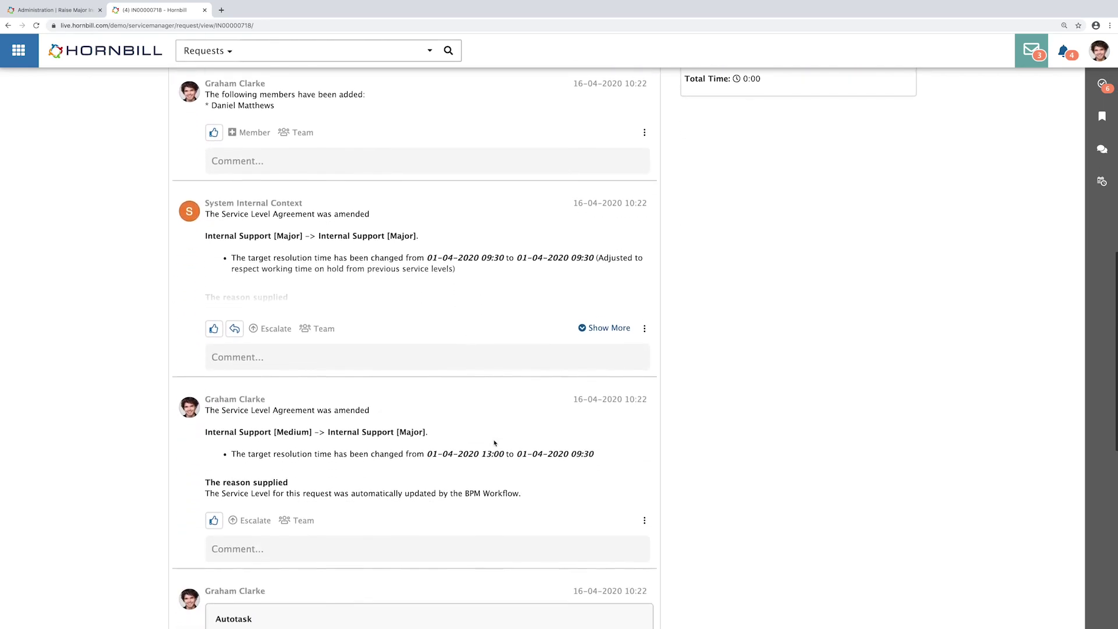
pyautogui.scroll(-4, 494, 440)
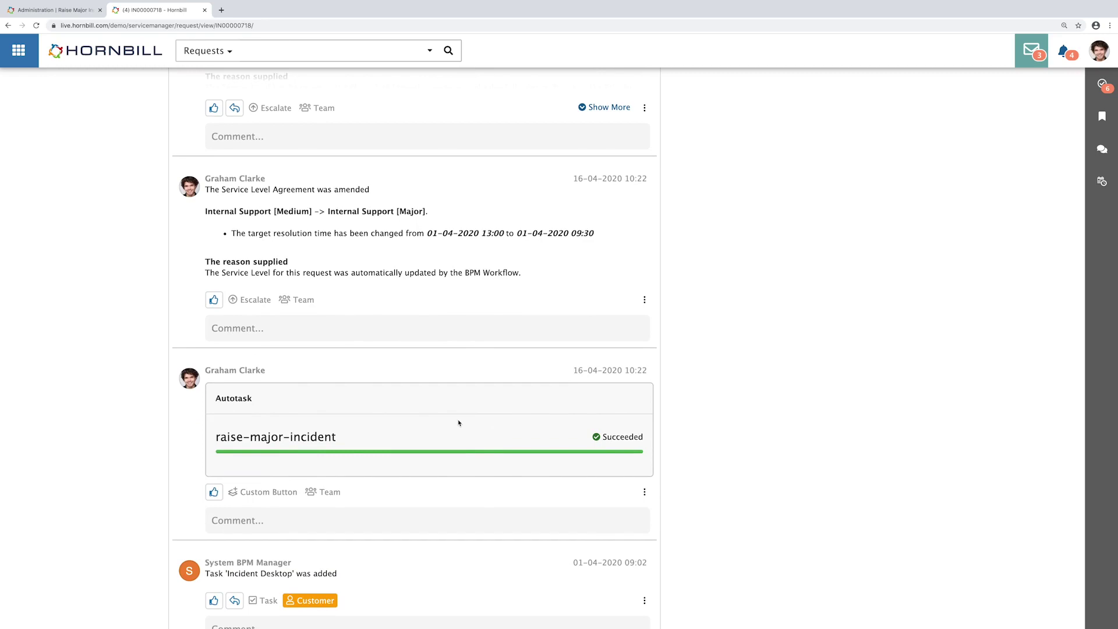
pyautogui.scroll(9, 459, 423)
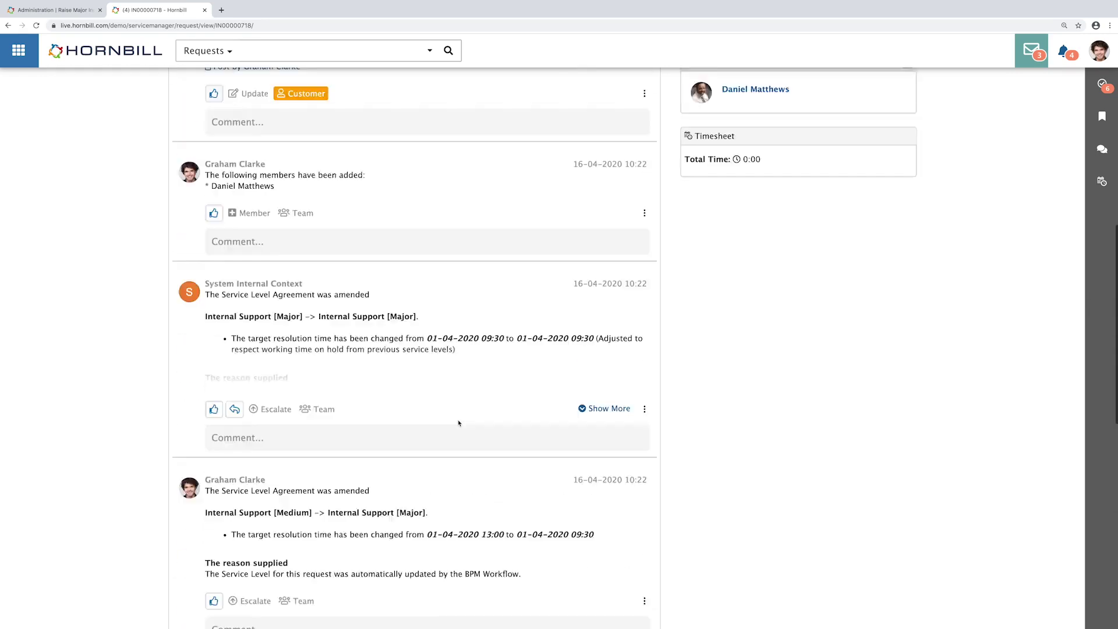
pyautogui.scroll(8, 459, 423)
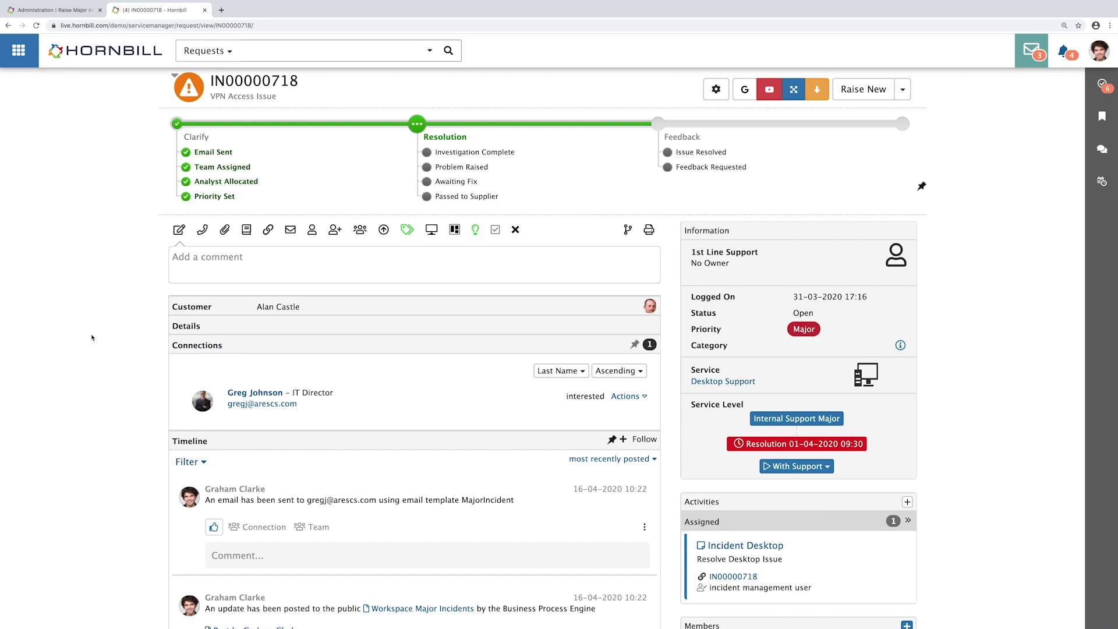
pyautogui.scroll(-1, 806, 351)
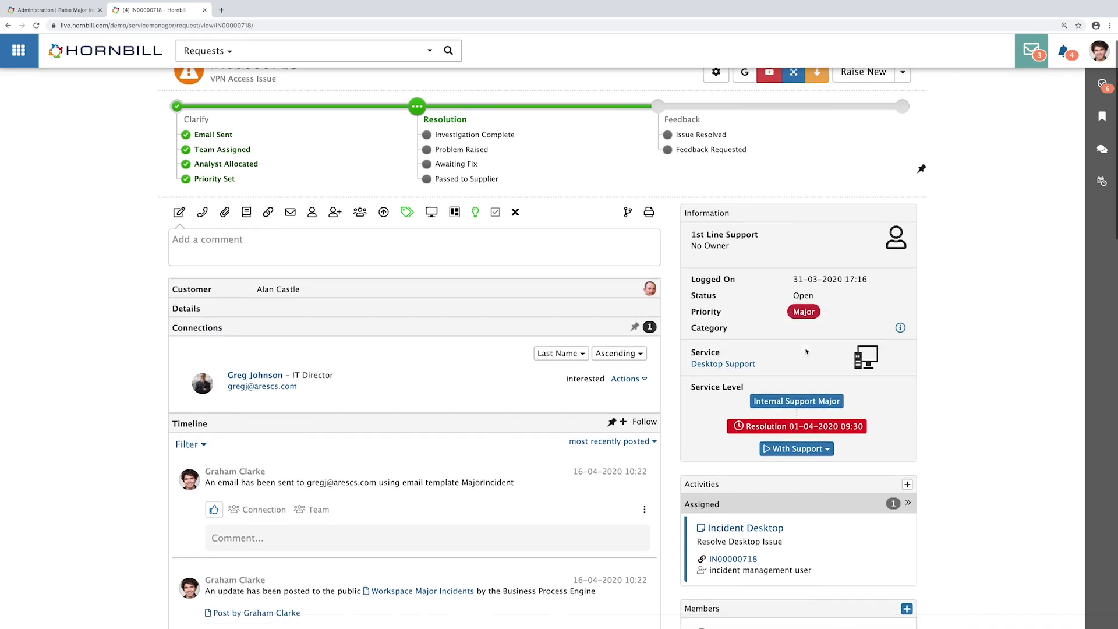
pyautogui.scroll(1, 795, 326)
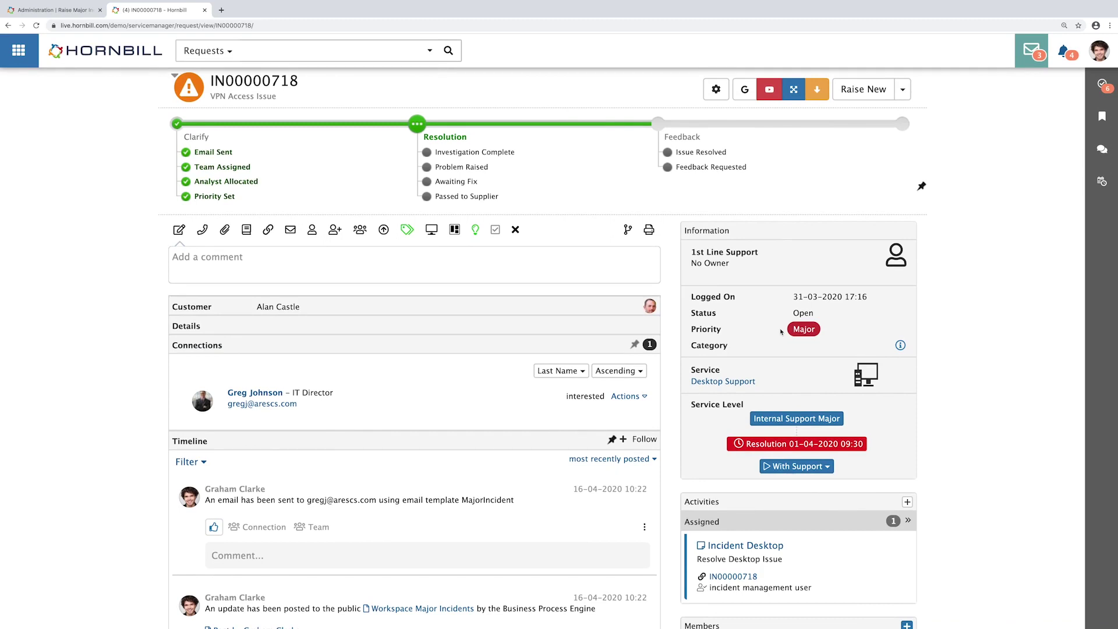
# - Run the De-escalate MI custom button on the request and close its progress popup
pyautogui.scroll(-1, 799, 210)
pyautogui.click(817, 77)
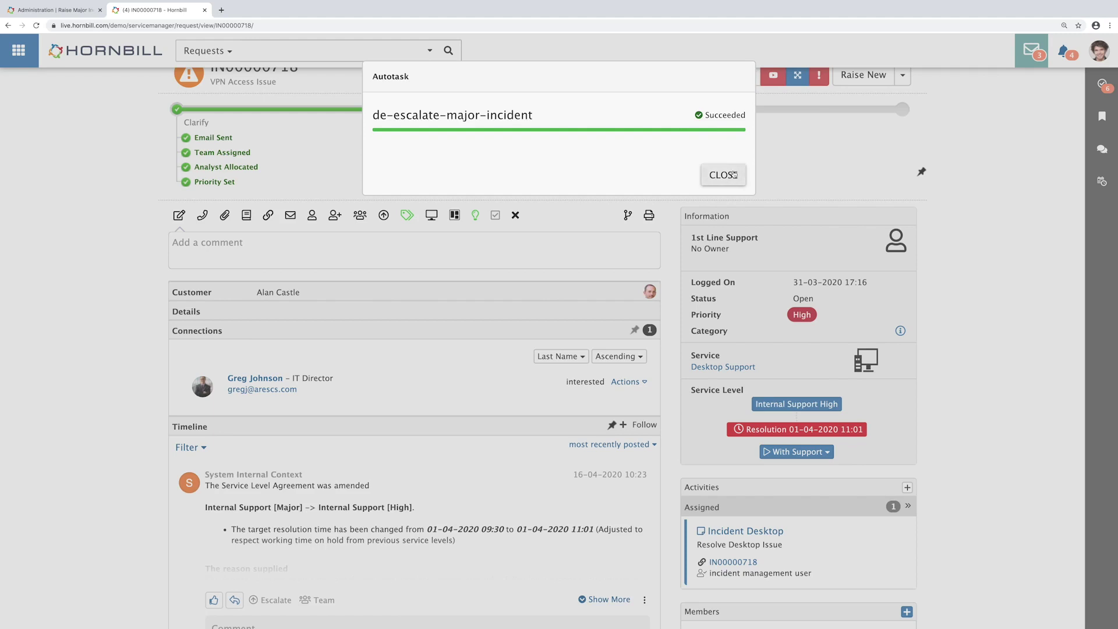
pyautogui.click(734, 174)
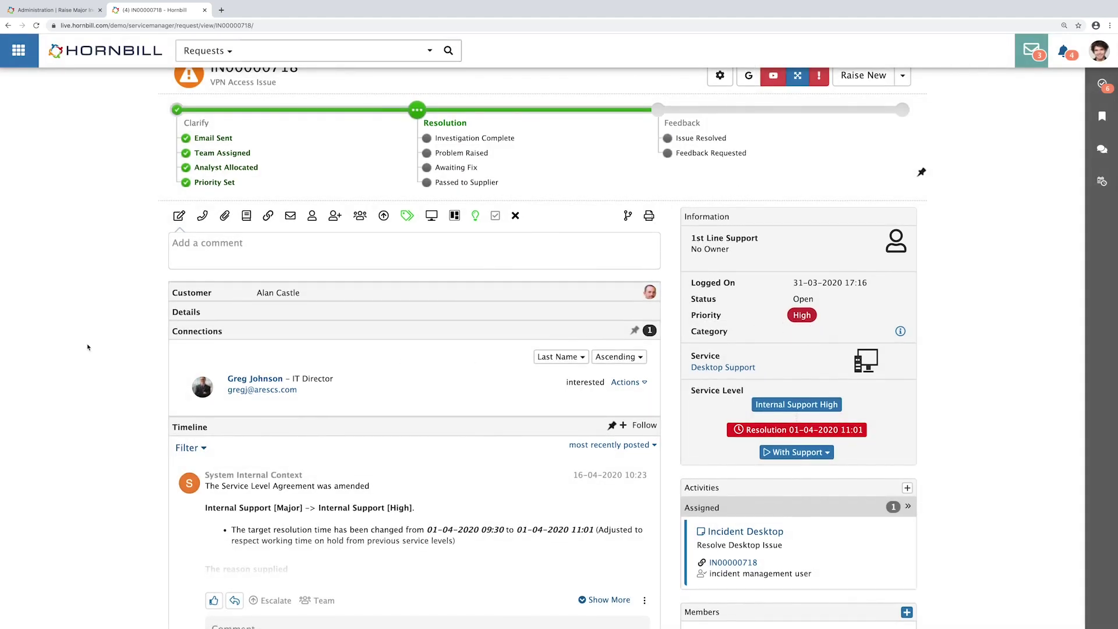
# - Review the request's priority, service level and timeline entries from the de-escalate-major-incident autotask
pyautogui.scroll(-4, 89, 357)
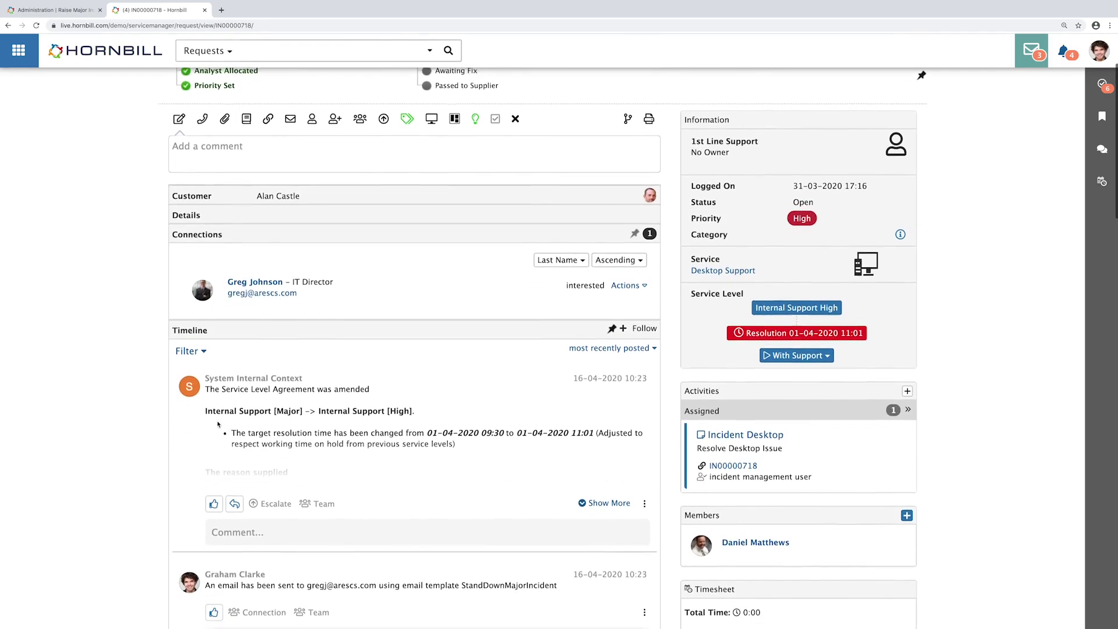
pyautogui.scroll(-2, 116, 434)
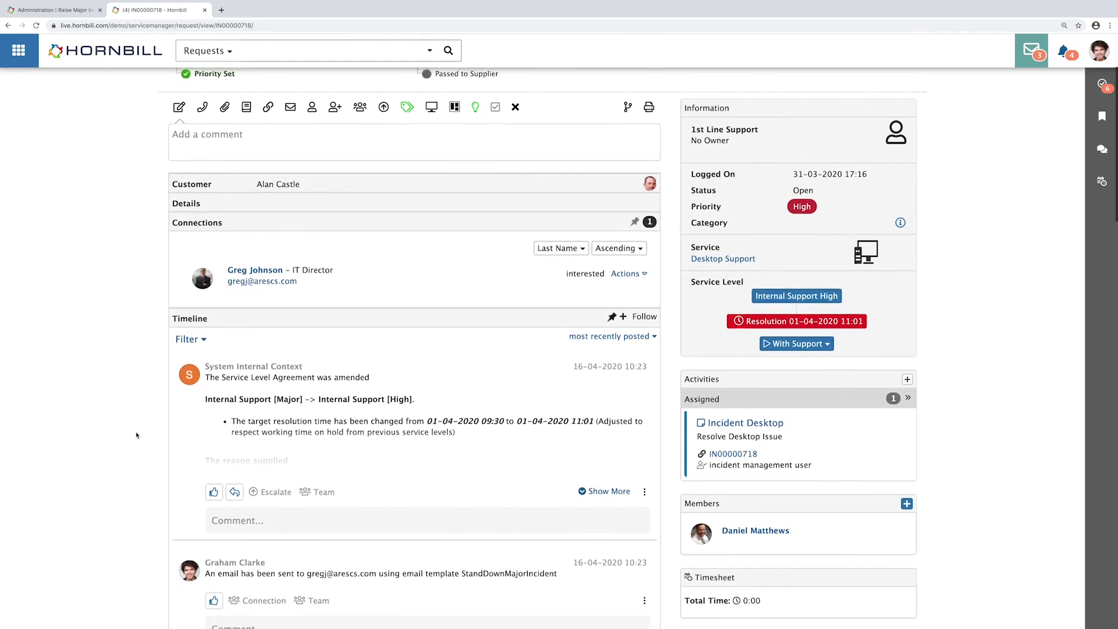
pyautogui.scroll(-7, 137, 436)
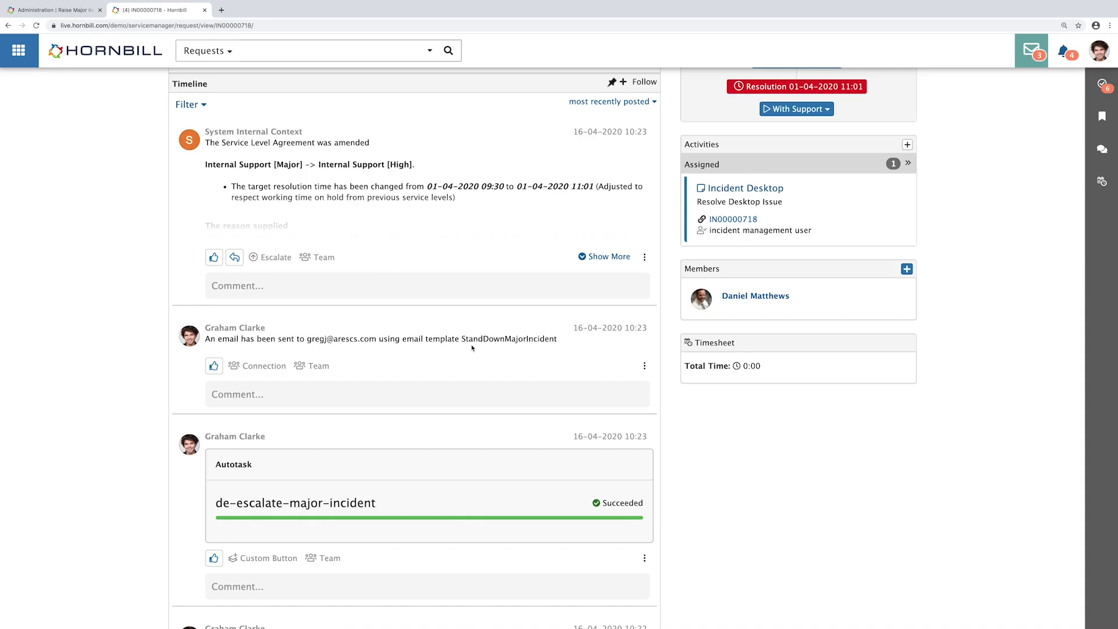
pyautogui.scroll(10, 472, 347)
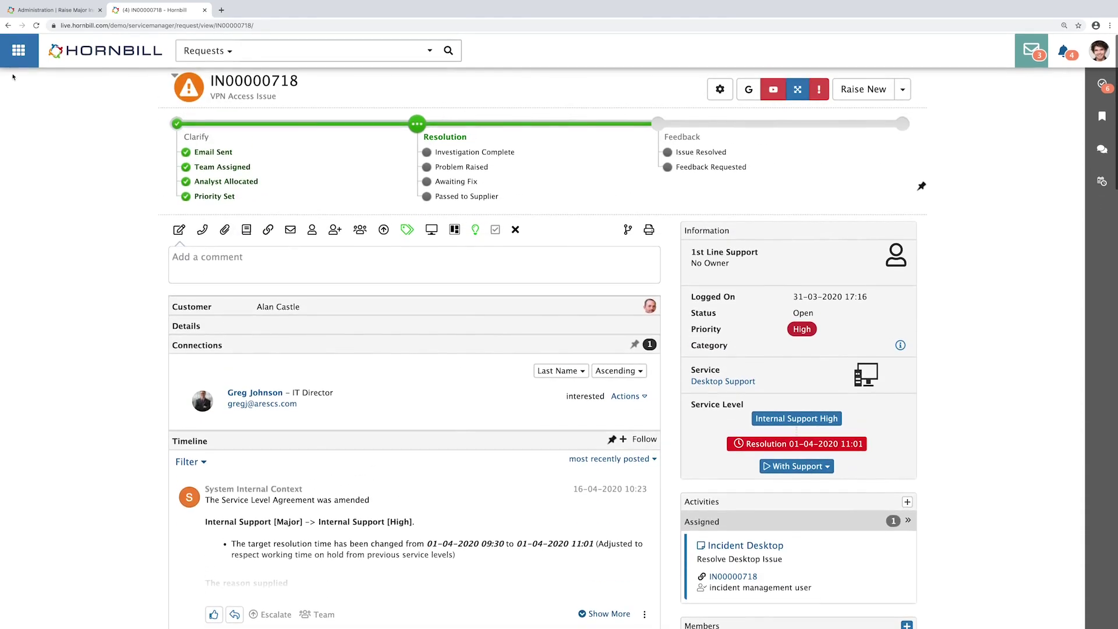
# - Leave the request and open the newsfeed
pyautogui.moveTo(15, 56)
pyautogui.click(73, 111)
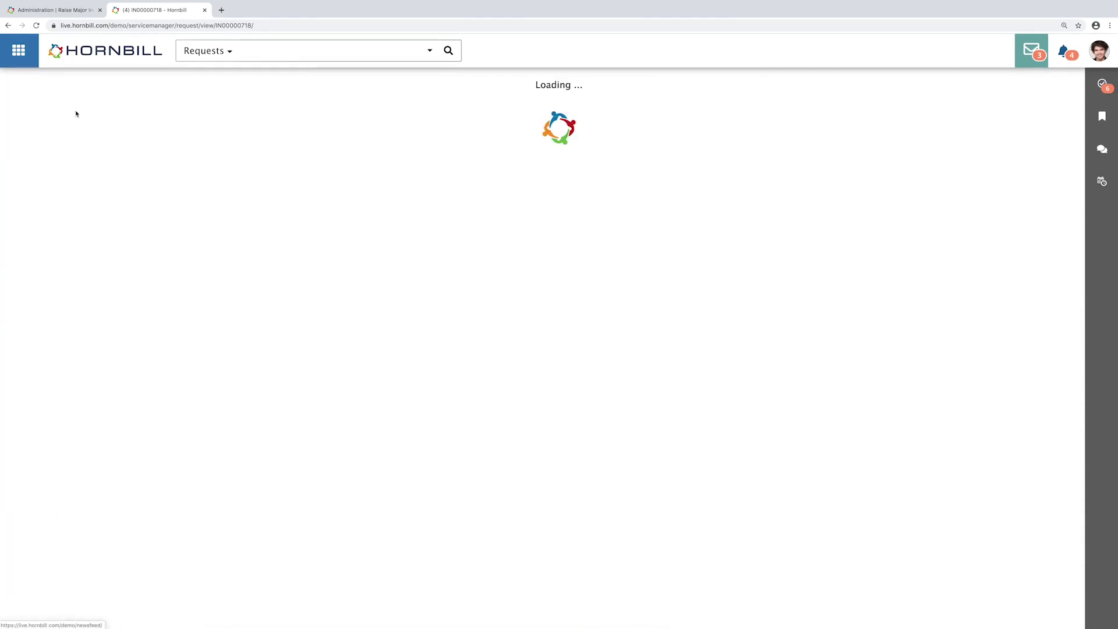